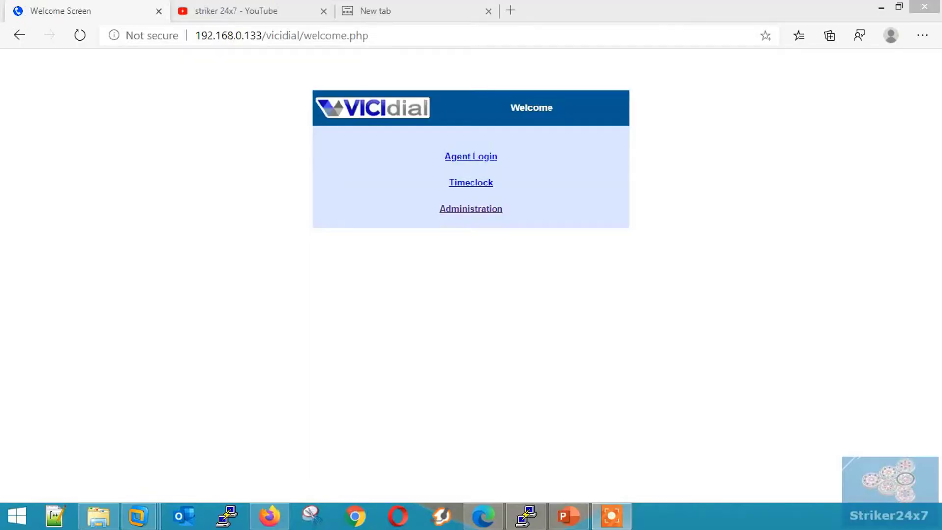
{"action": "left_click", "coordinate": [470, 208]}
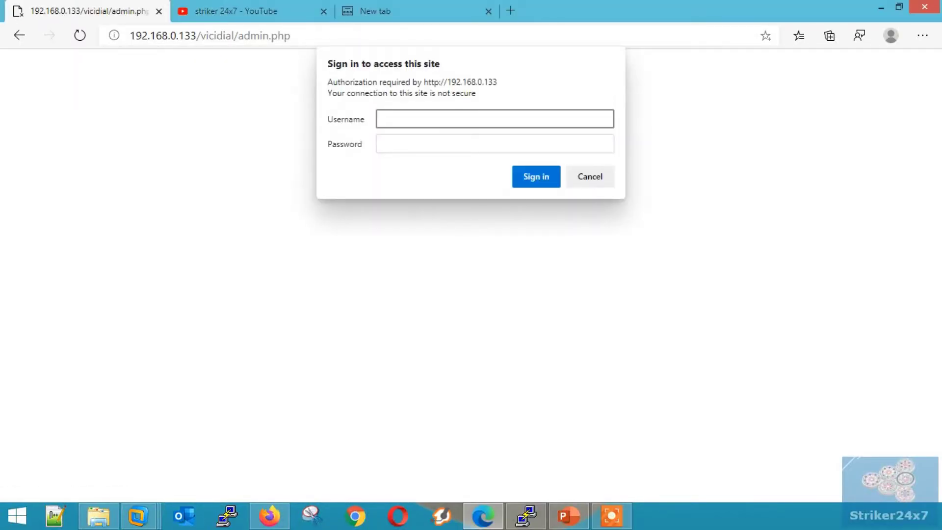
{"action": "type", "text": "6666"}
{"action": "key", "text": "Tab"}
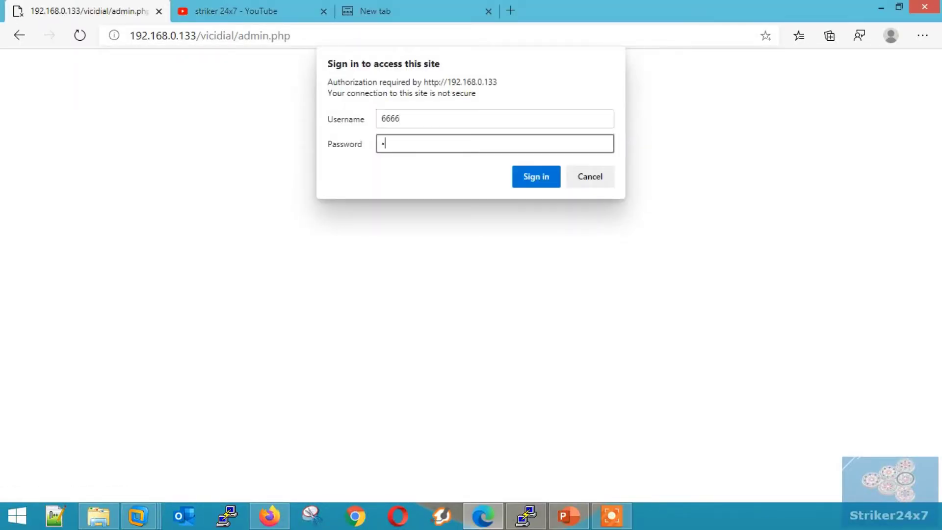
{"action": "key", "text": "Return"}
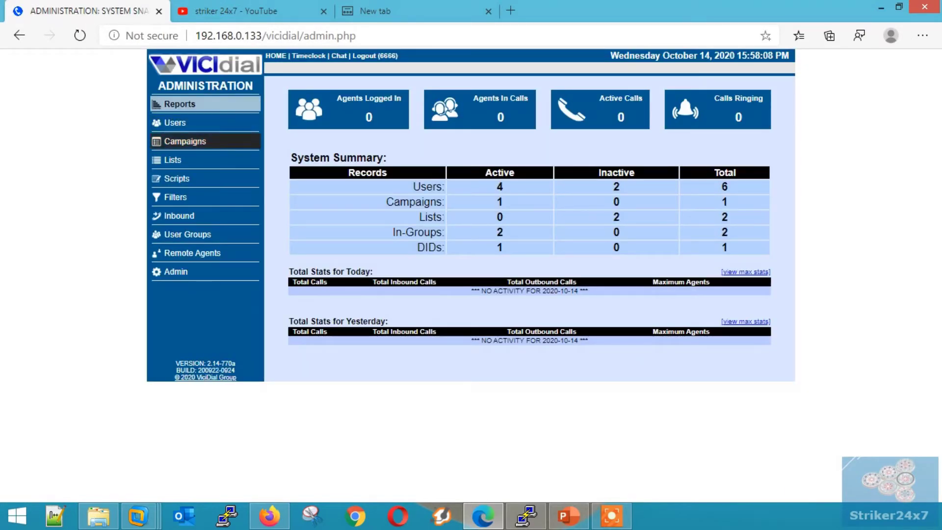
Step: Open the admin user record and highlight its plain-text password
{"action": "left_click", "coordinate": [176, 123]}
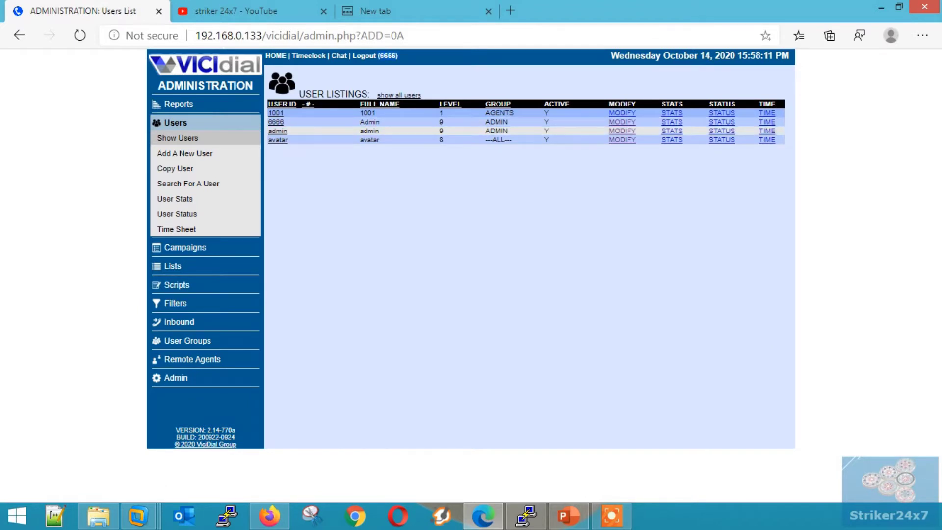
{"action": "left_click", "coordinate": [278, 131]}
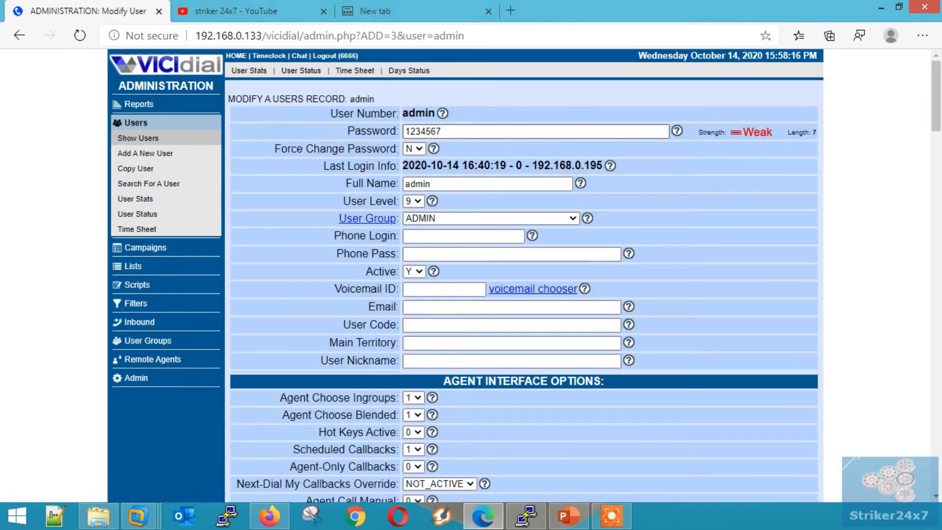
{"action": "double_click", "coordinate": [422, 131]}
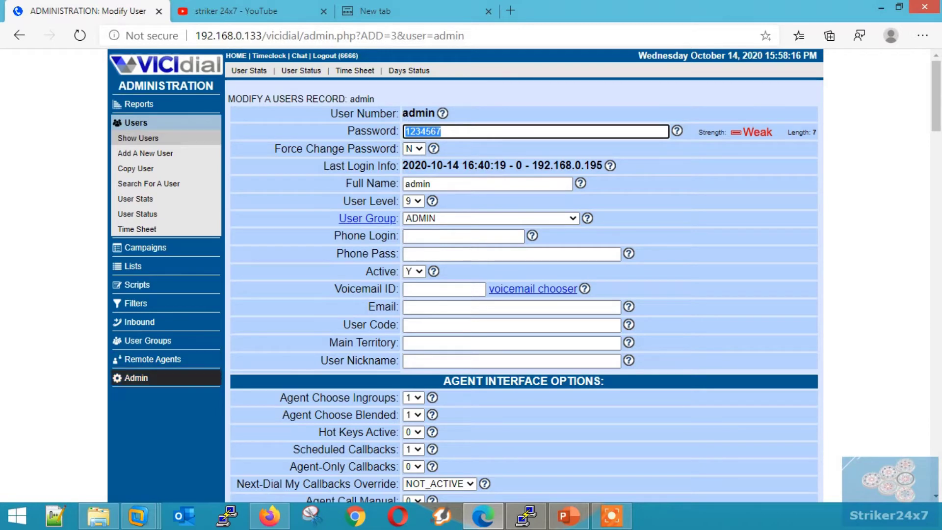
Step: Check System Settings and mark Password Encryption showing DISABLED
{"action": "left_click", "coordinate": [136, 377]}
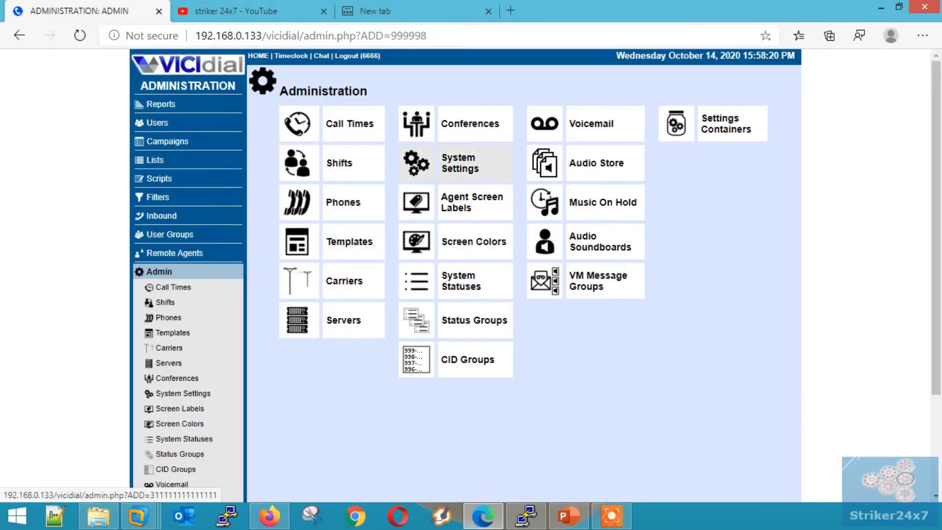
{"action": "left_click", "coordinate": [460, 163]}
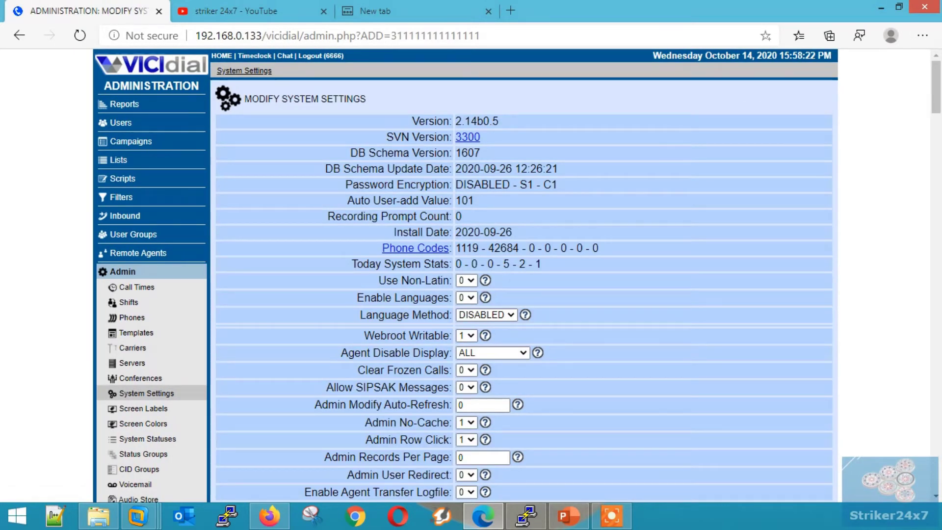
{"action": "left_click_drag", "start_coordinate": [345, 185], "coordinate": [557, 184]}
Step: Start the CPAN shell in the PuTTY session
{"action": "left_click", "coordinate": [526, 515]}
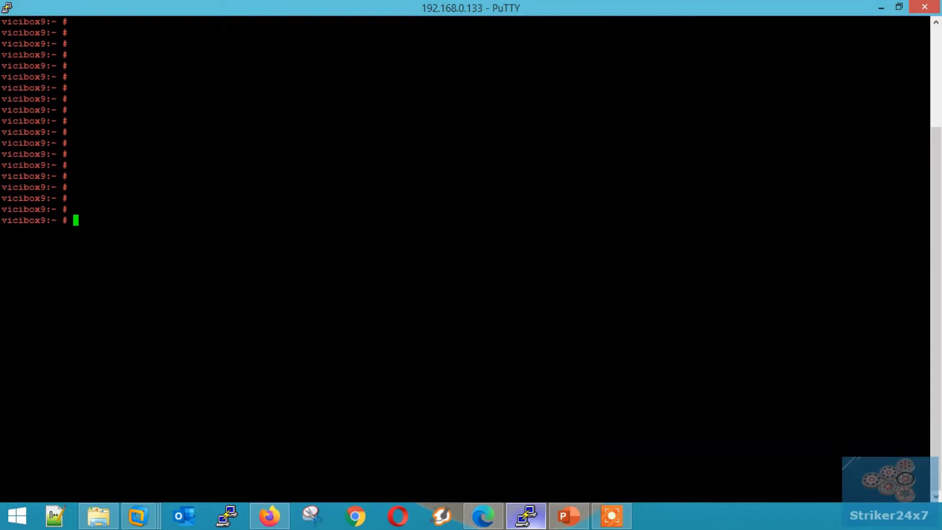
{"action": "key", "text": "Return"}
{"action": "type", "text": "cp"}
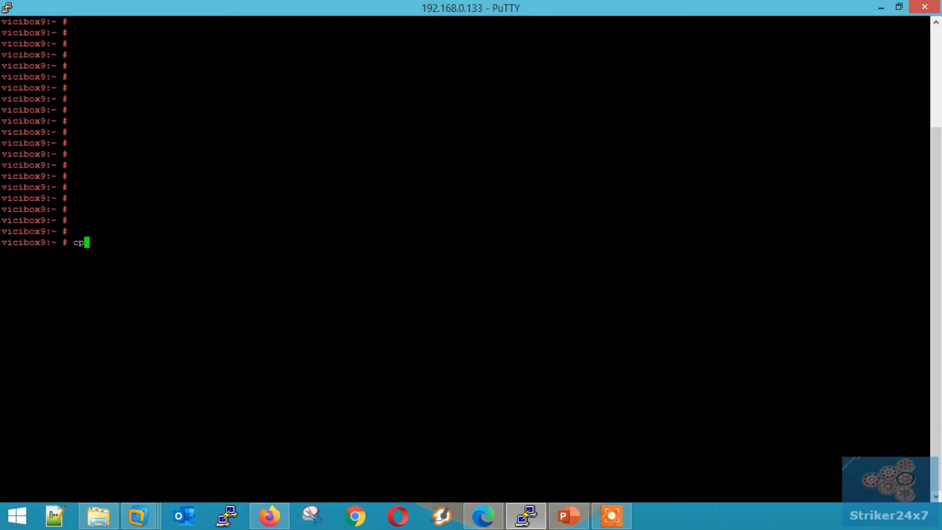
{"action": "type", "text": "an"}
{"action": "key", "text": "Return"}
{"action": "key", "text": "Return"}
{"action": "key", "text": "Return"}
Step: Install Crypt::Eksblowfish::Bcrypt, confirm it is already up to date, and quit CPAN
{"action": "type", "text": "i"}
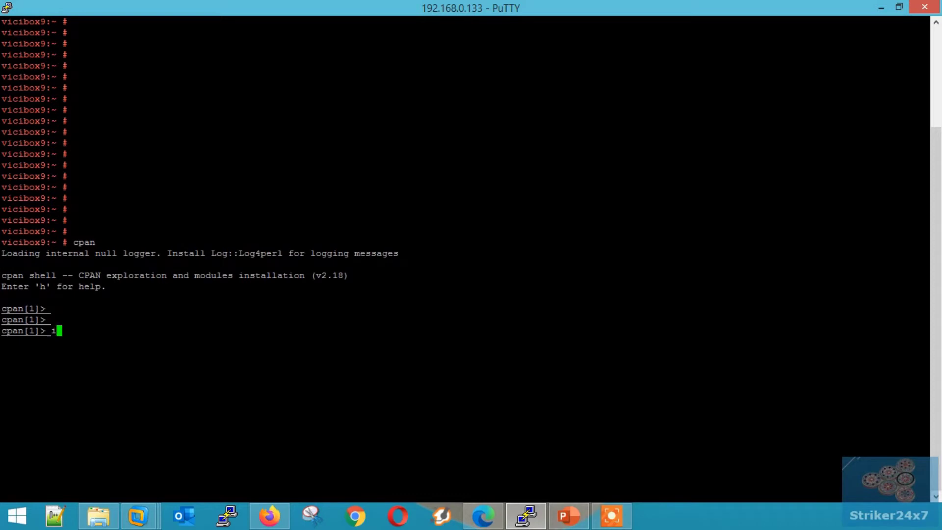
{"action": "type", "text": "nstall C"}
{"action": "type", "text": "ru"}
{"action": "key", "text": "BackSpace"}
{"action": "type", "text": "ypt"}
{"action": "type", "text": "::"}
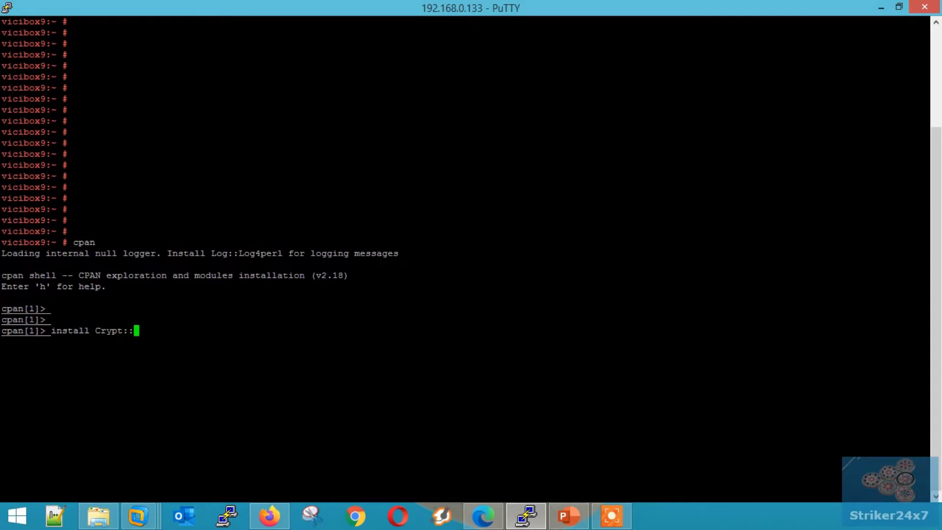
{"action": "type", "text": "Eks"}
{"action": "type", "text": "blow"}
{"action": "type", "text": "fish:"}
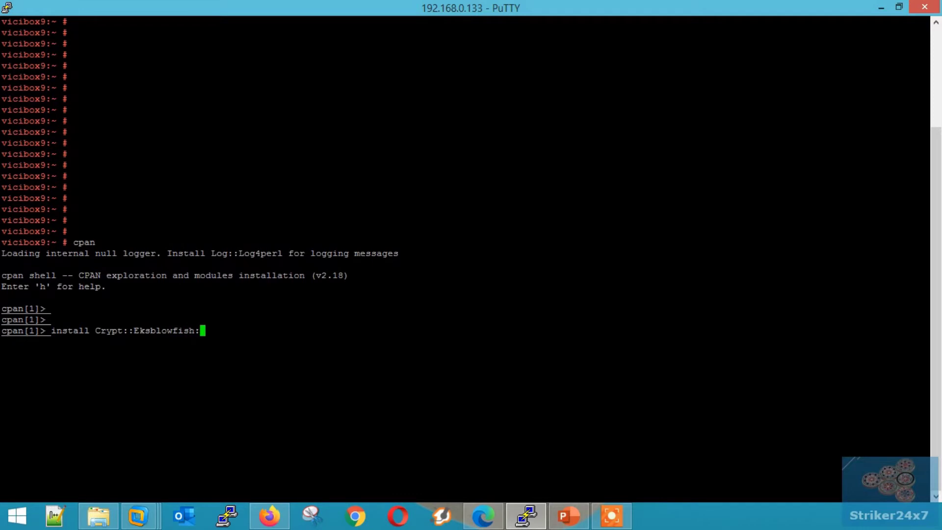
{"action": "type", "text": ":Bcry"}
{"action": "type", "text": "pt"}
{"action": "key", "text": "Return"}
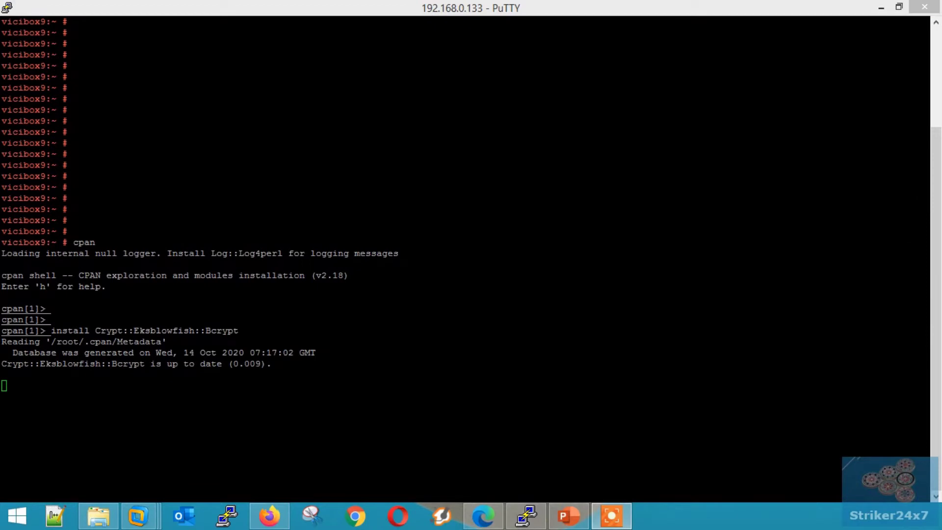
{"action": "left_click_drag", "start_coordinate": [1, 364], "coordinate": [343, 363]}
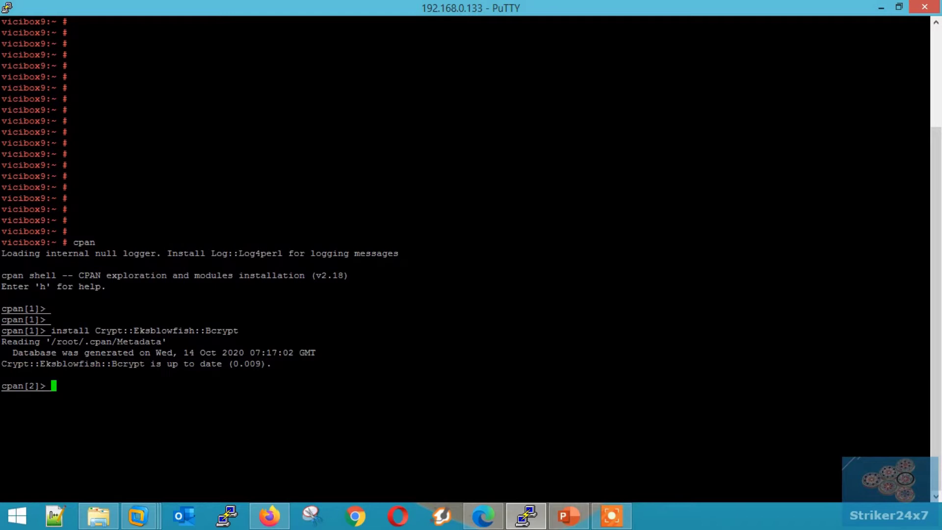
{"action": "type", "text": "quit"}
{"action": "key", "text": "Return"}
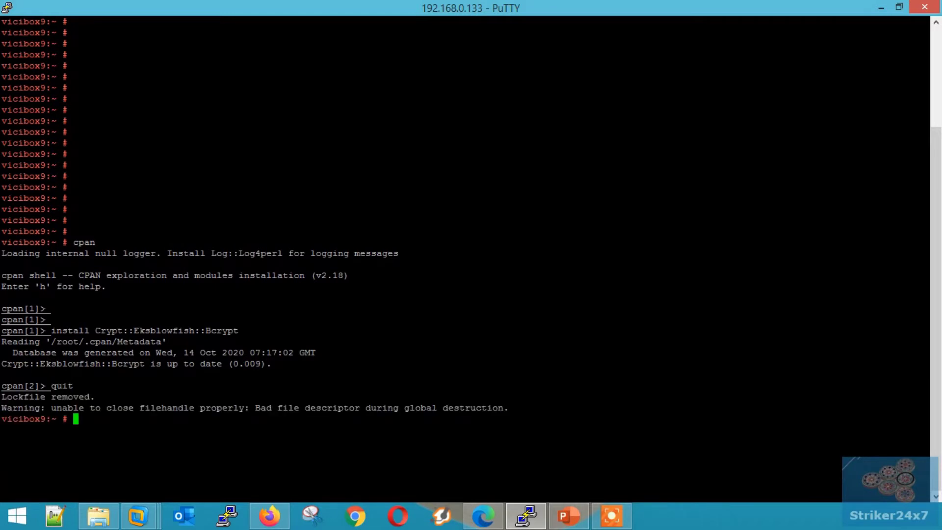
Step: Run ADMIN_bcrypt_convert.pl --debugX --test to preview hashes for all six users
{"action": "key", "text": "Return"}
{"action": "key", "text": "Return"}
{"action": "type", "text": "/us"}
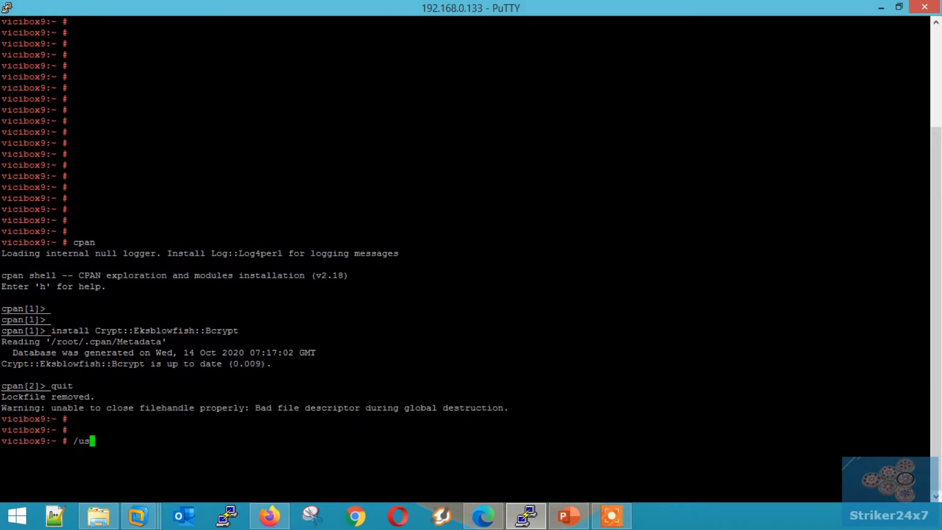
{"action": "type", "text": "r/share/a"}
{"action": "type", "text": "stguiclient/AD"}
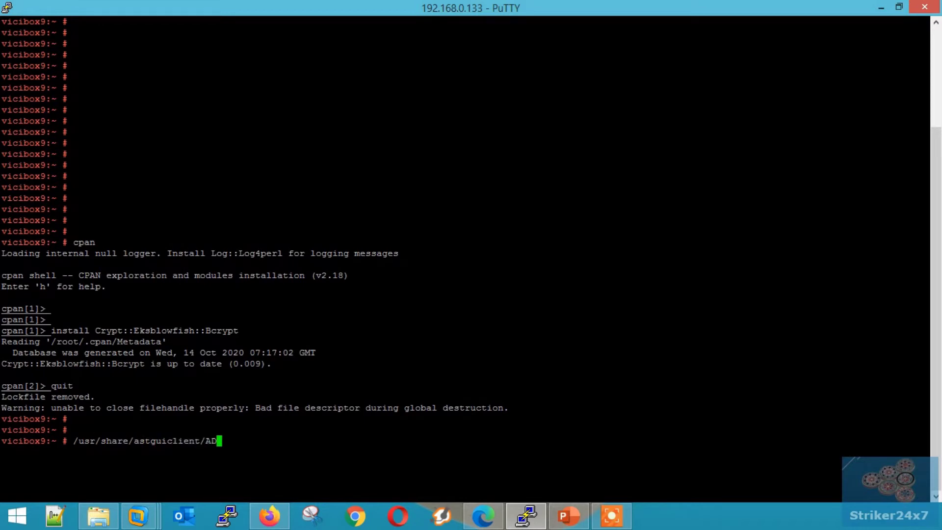
{"action": "key", "text": "Tab"}
{"action": "type", "text": "bc"}
{"action": "key", "text": "Tab"}
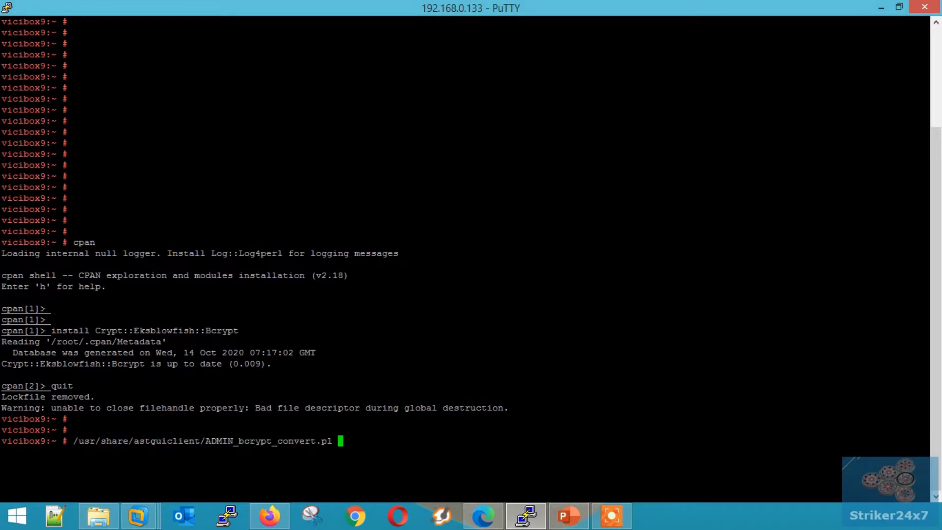
{"action": "type", "text": "--deb"}
{"action": "type", "text": "ugX --"}
{"action": "type", "text": "test"}
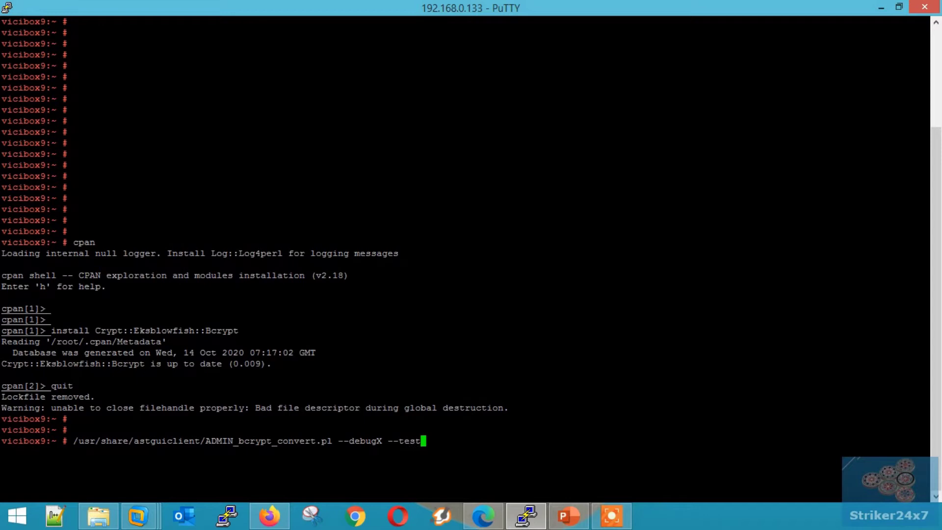
{"action": "key", "text": "Return"}
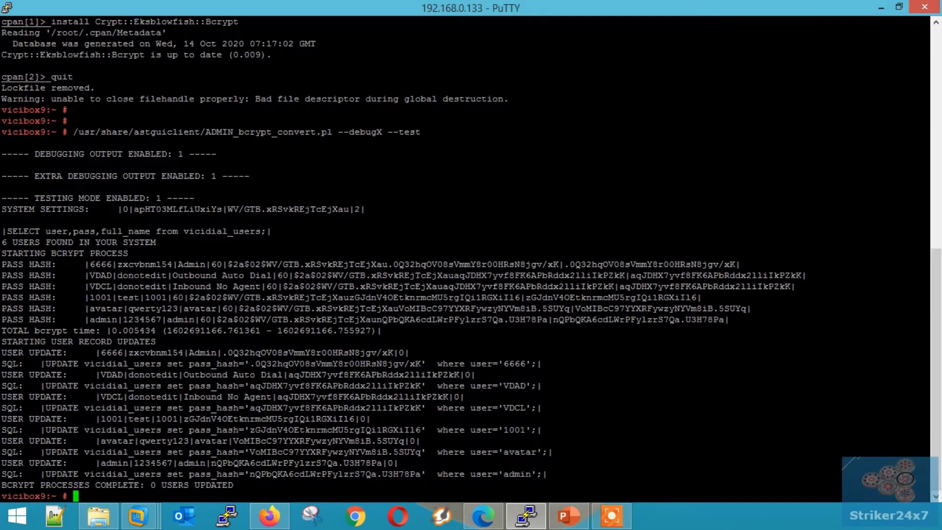
{"action": "left_click_drag", "start_coordinate": [1, 341], "coordinate": [118, 352]}
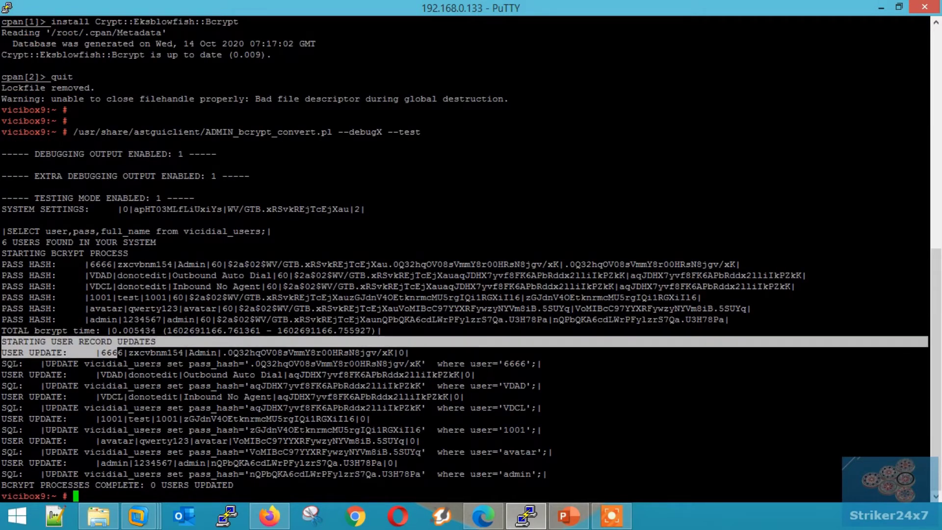
{"action": "left_click", "coordinate": [118, 352]}
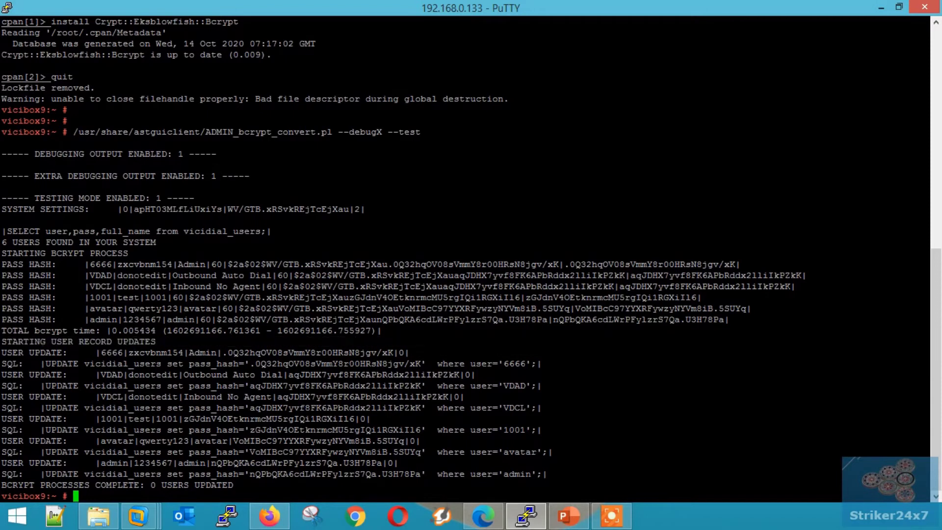
Step: Rerun the conversion script without --test to hash all six users for real
{"action": "key", "text": "Up"}
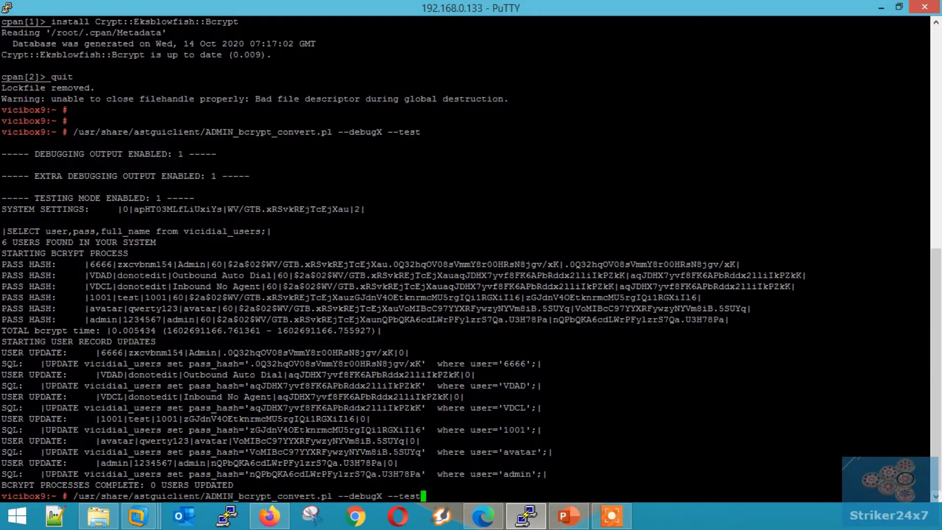
{"action": "key", "text": "BackSpace"}
{"action": "key", "text": "BackSpace"}
{"action": "key", "text": "BackSpace"}
{"action": "key", "text": "BackSpace"}
{"action": "key", "text": "BackSpace"}
{"action": "key", "text": "BackSpace"}
{"action": "key", "text": "BackSpace"}
{"action": "key", "text": "Return"}
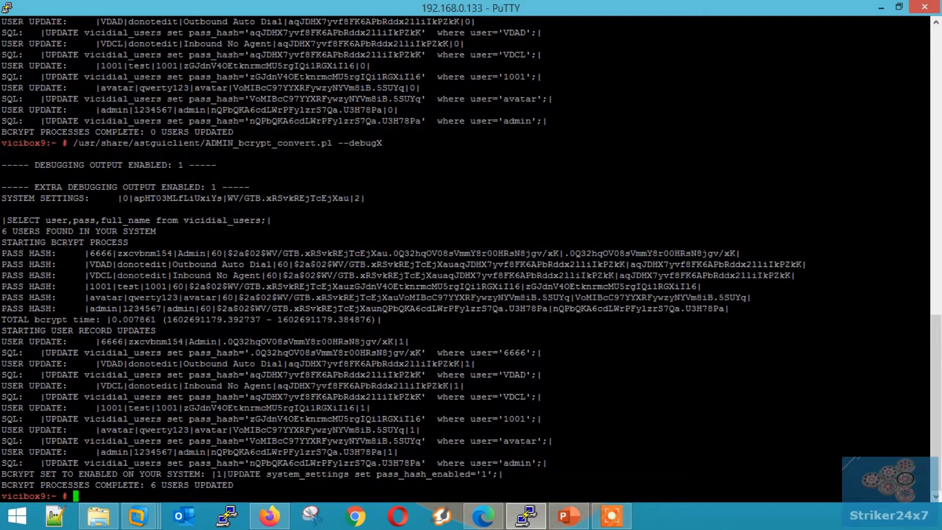
Step: Run ADMIN_bcrypt_convert.pl with the --clear-plaintext-pass option
{"action": "key", "text": "Up"}
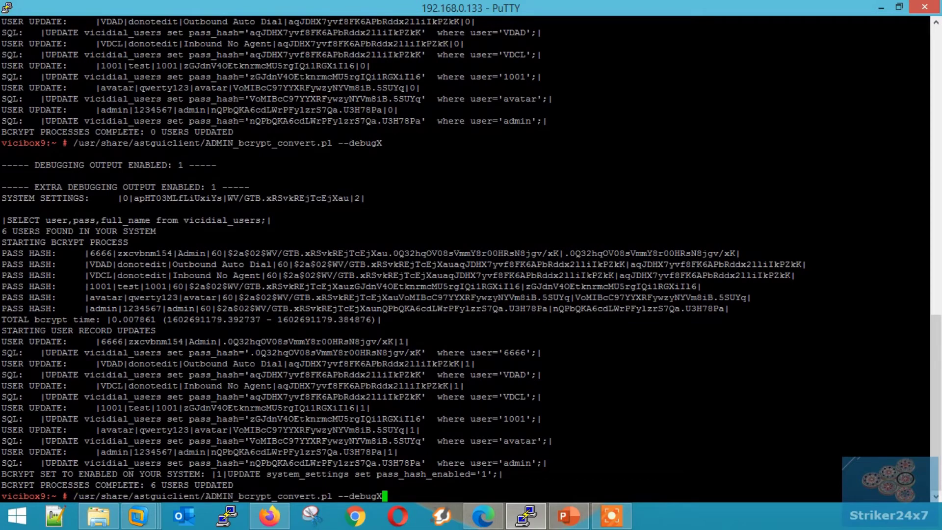
{"action": "key", "text": "BackSpace"}
{"action": "key", "text": "BackSpace"}
{"action": "key", "text": "BackSpace"}
{"action": "key", "text": "BackSpace"}
{"action": "key", "text": "BackSpace"}
{"action": "key", "text": "BackSpace"}
{"action": "type", "text": "cle"}
{"action": "type", "text": "ar-pla"}
{"action": "type", "text": "intest-"}
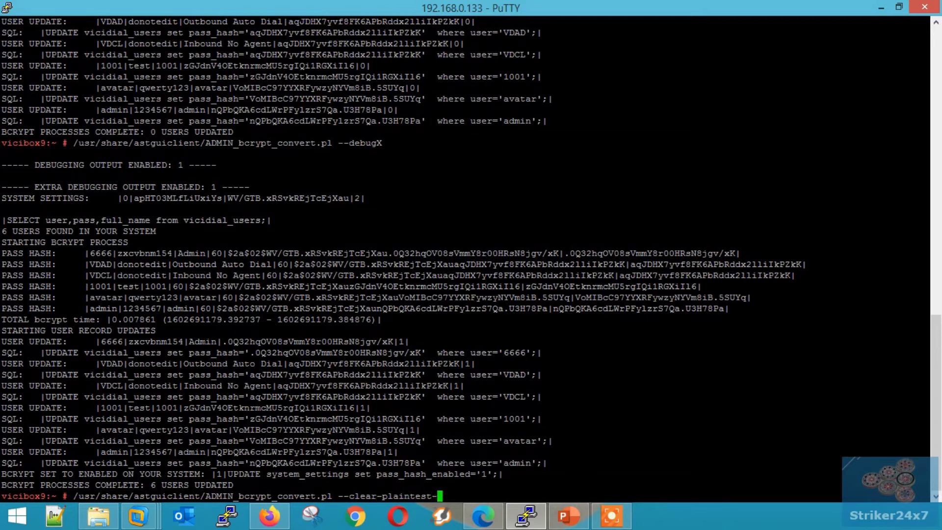
{"action": "type", "text": "pass"}
{"action": "key", "text": "BackSpace"}
{"action": "key", "text": "BackSpace"}
{"action": "key", "text": "BackSpace"}
{"action": "key", "text": "BackSpace"}
{"action": "key", "text": "BackSpace"}
{"action": "key", "text": "BackSpace"}
{"action": "type", "text": "x"}
{"action": "type", "text": "t-pas"}
{"action": "type", "text": "s"}
{"action": "key", "text": "Return"}
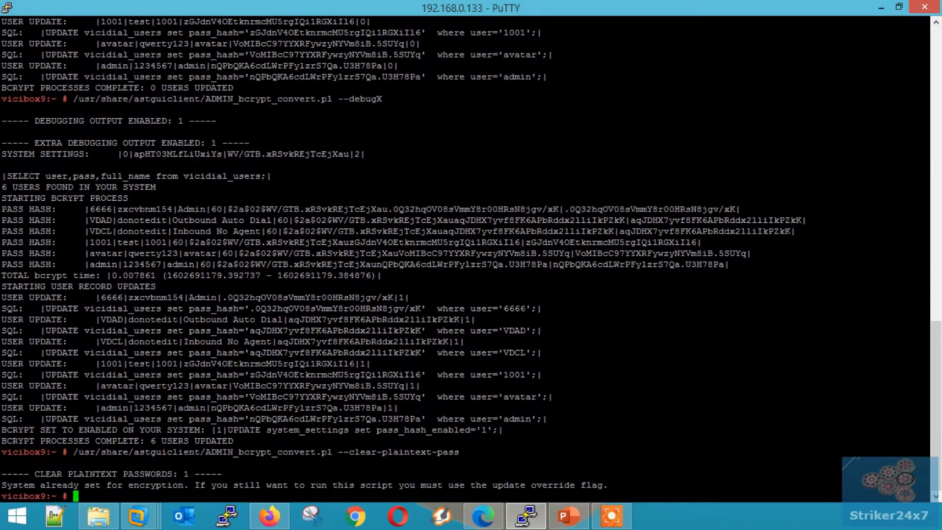
{"action": "key", "text": "Return"}
{"action": "key", "text": "Return"}
{"action": "key", "text": "Return"}
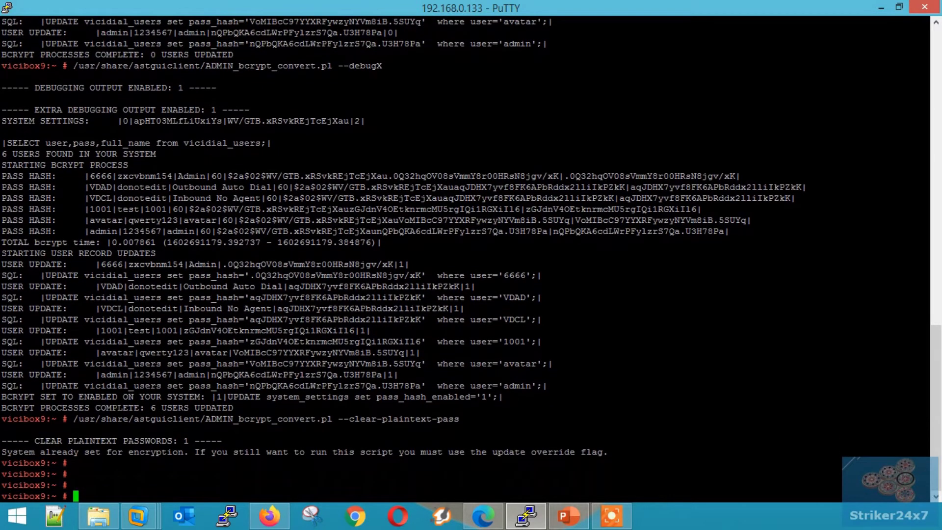
Step: Reload VICIdial System Settings and highlight Password Encryption now reading ENABLED
{"action": "left_click", "coordinate": [484, 516]}
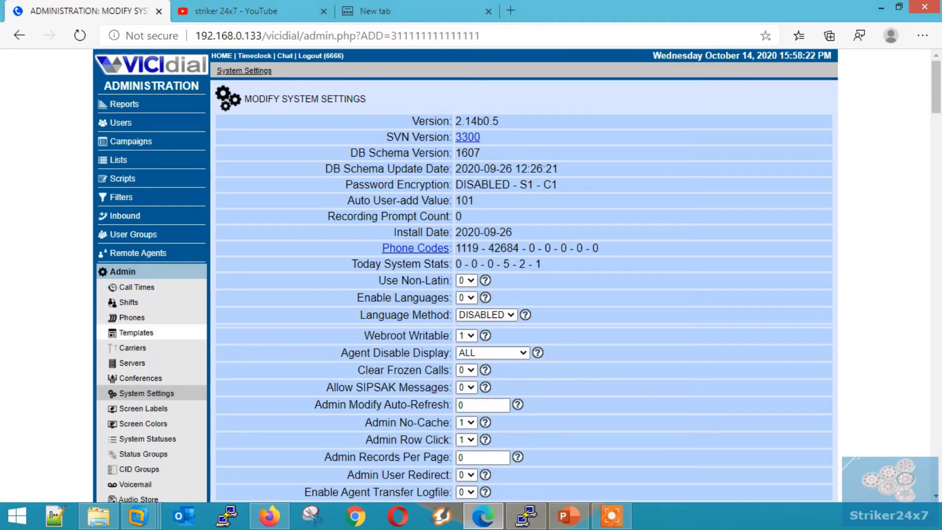
{"action": "left_click", "coordinate": [147, 393]}
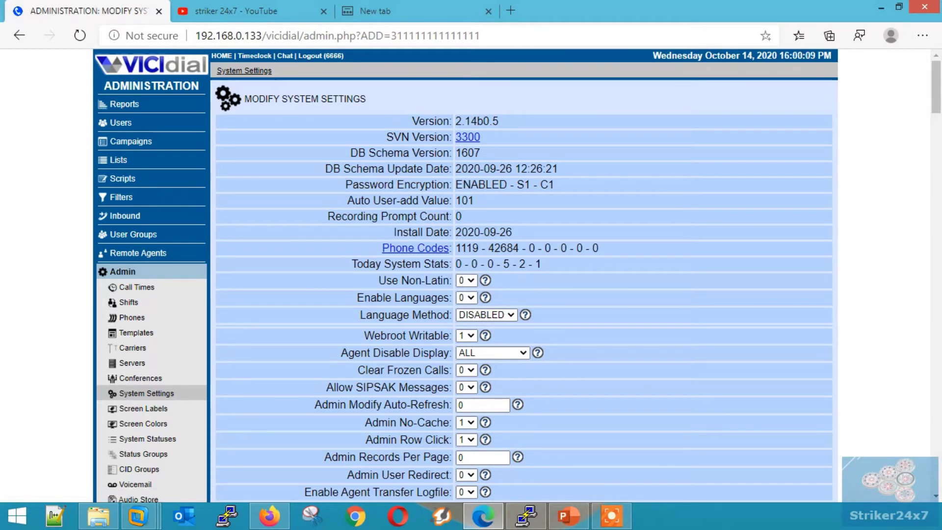
{"action": "left_click_drag", "start_coordinate": [345, 185], "coordinate": [554, 184]}
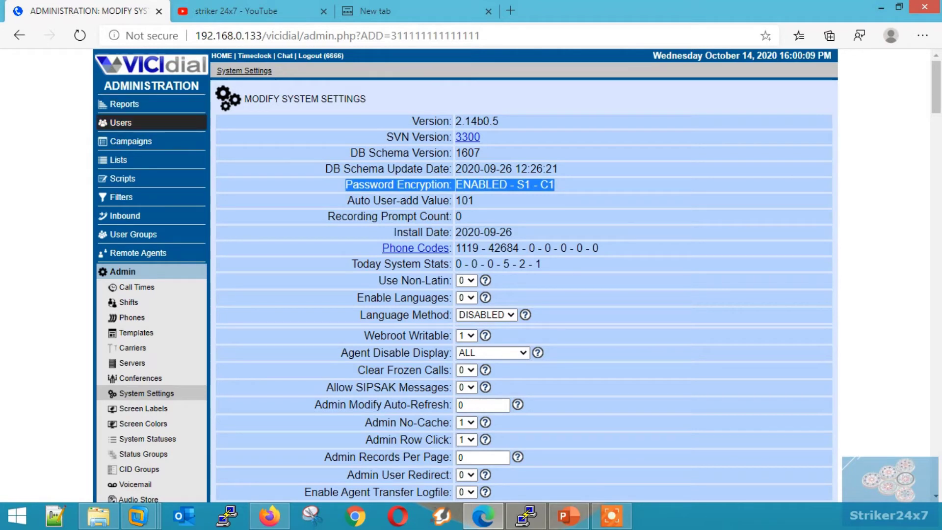
Step: Resave the admin user record with SUBMIT
{"action": "left_click", "coordinate": [120, 122]}
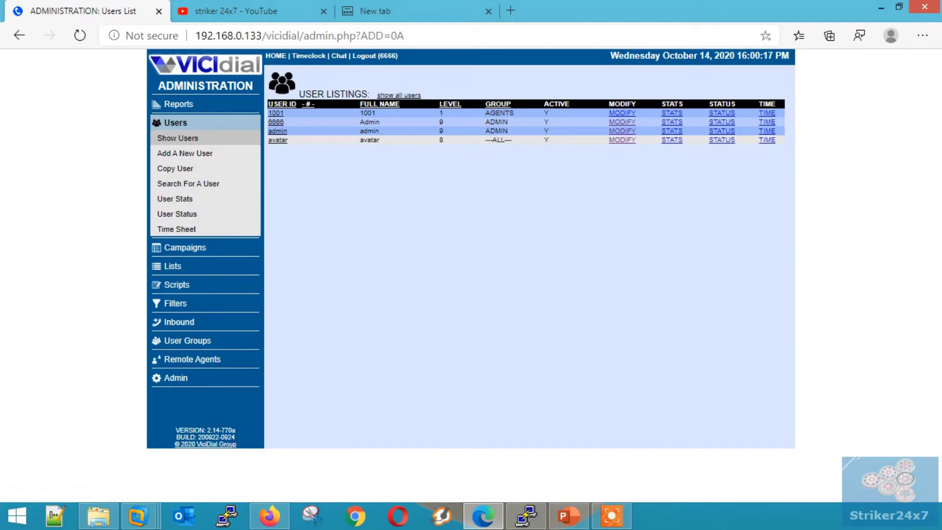
{"action": "left_click", "coordinate": [278, 131]}
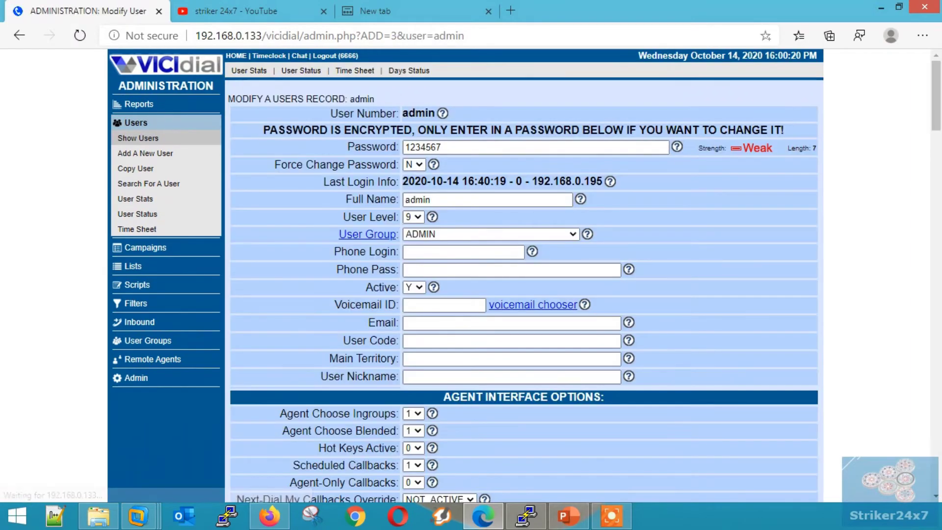
{"action": "scroll", "coordinate": [277, 131], "scroll_direction": "down", "scroll_amount": 5}
{"action": "scroll", "coordinate": [277, 131], "scroll_direction": "down", "scroll_amount": 10}
{"action": "scroll", "coordinate": [523, 275], "scroll_direction": "down", "scroll_amount": 5}
{"action": "scroll", "coordinate": [523, 274], "scroll_direction": "down", "scroll_amount": 10}
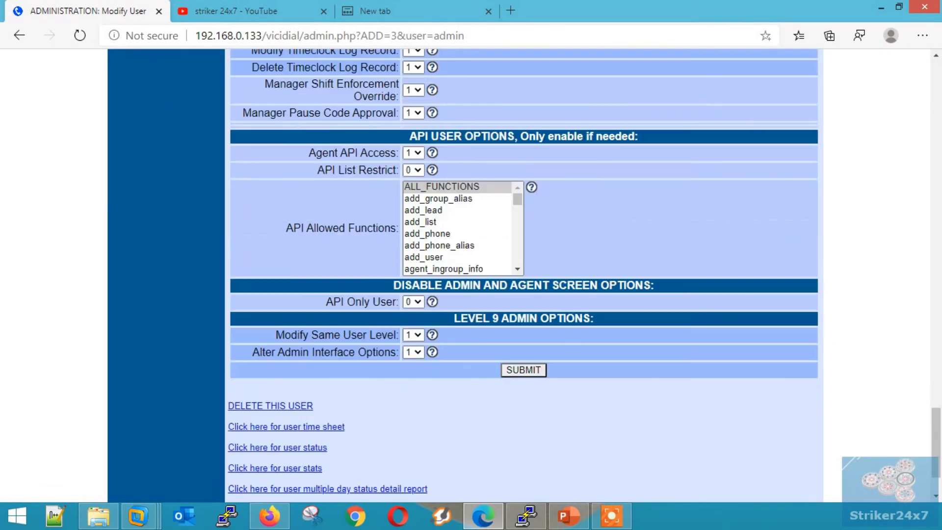
{"action": "scroll", "coordinate": [523, 275], "scroll_direction": "down", "scroll_amount": 2}
{"action": "left_click", "coordinate": [523, 286]}
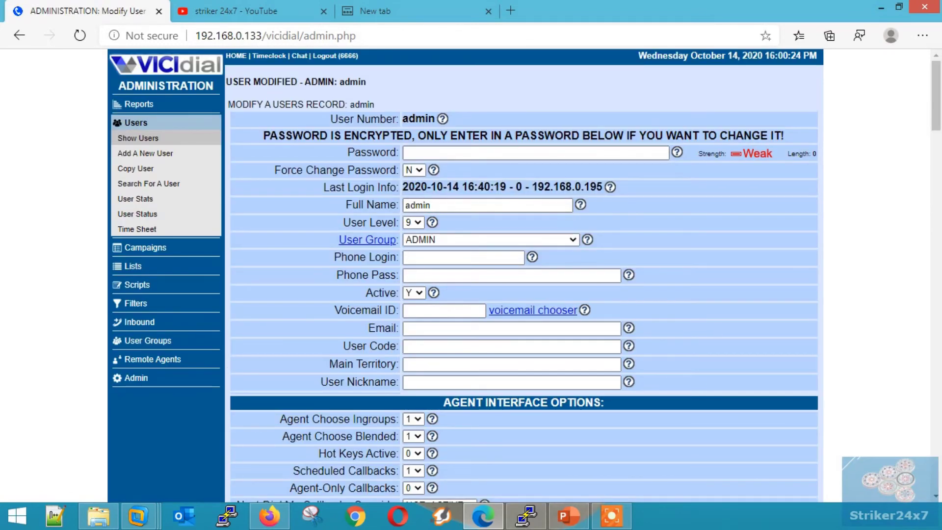
Step: Open the avatar record, then recheck the admin user's password field
{"action": "left_click", "coordinate": [138, 138]}
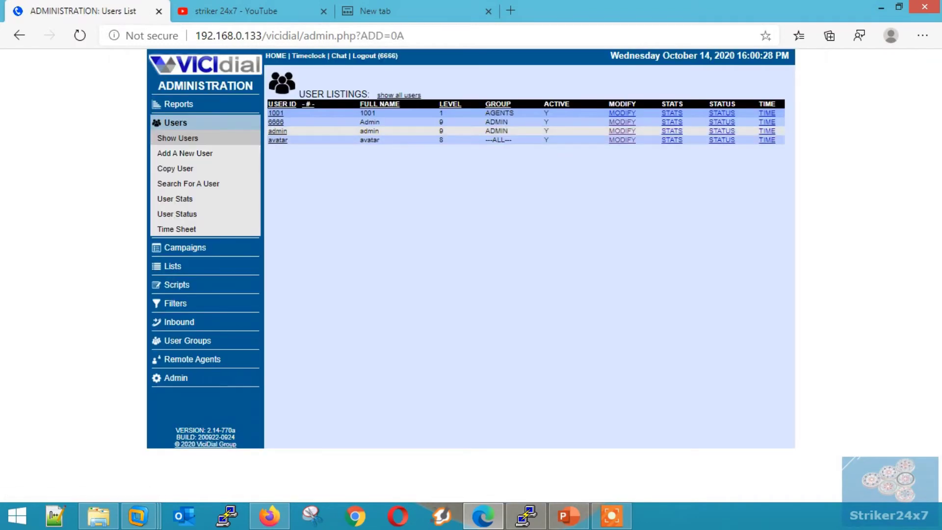
{"action": "left_click", "coordinate": [278, 140]}
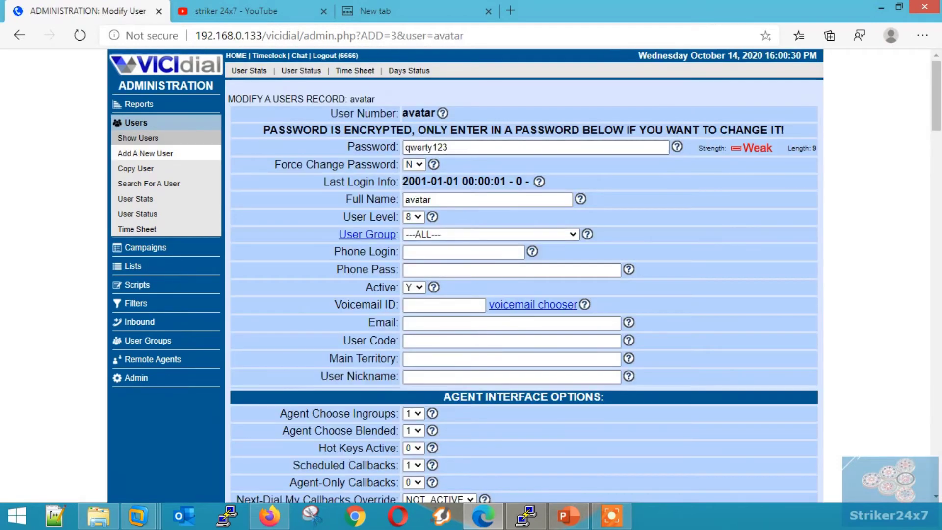
{"action": "left_click", "coordinate": [137, 137]}
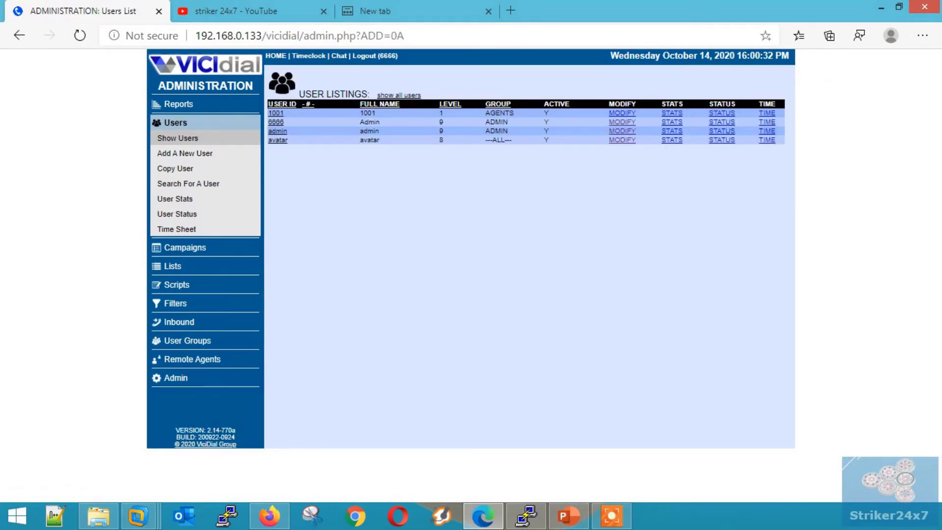
{"action": "left_click", "coordinate": [278, 131]}
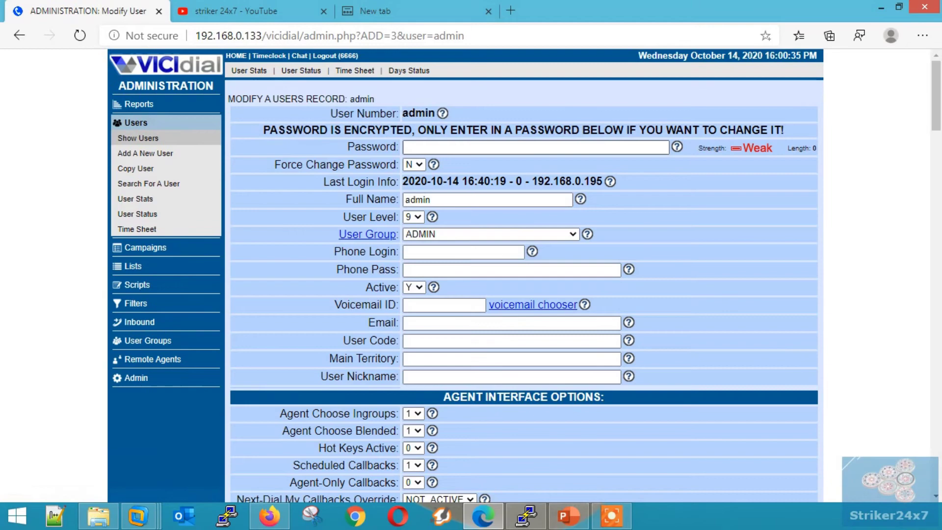
{"action": "left_click", "coordinate": [535, 147]}
{"action": "left_click", "coordinate": [137, 138]}
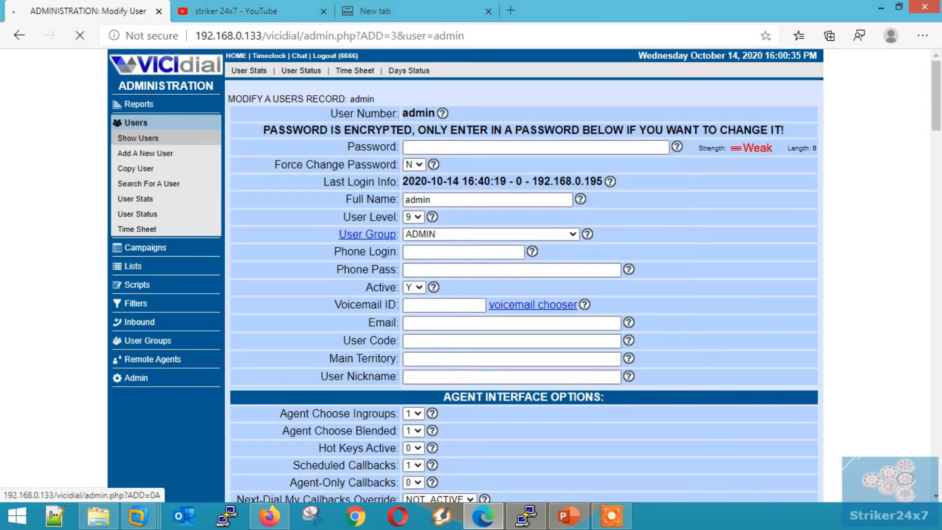
Step: Resave the avatar user record with SUBMIT
{"action": "left_click", "coordinate": [278, 139]}
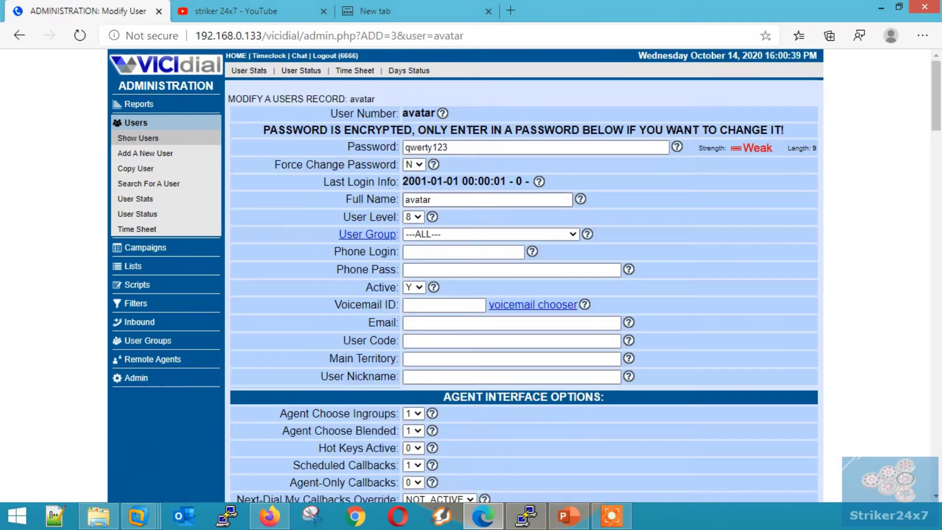
{"action": "scroll", "coordinate": [523, 275], "scroll_direction": "down", "scroll_amount": 7}
{"action": "scroll", "coordinate": [523, 275], "scroll_direction": "down", "scroll_amount": 10}
{"action": "scroll", "coordinate": [523, 275], "scroll_direction": "down", "scroll_amount": 10}
{"action": "scroll", "coordinate": [523, 275], "scroll_direction": "down", "scroll_amount": 5}
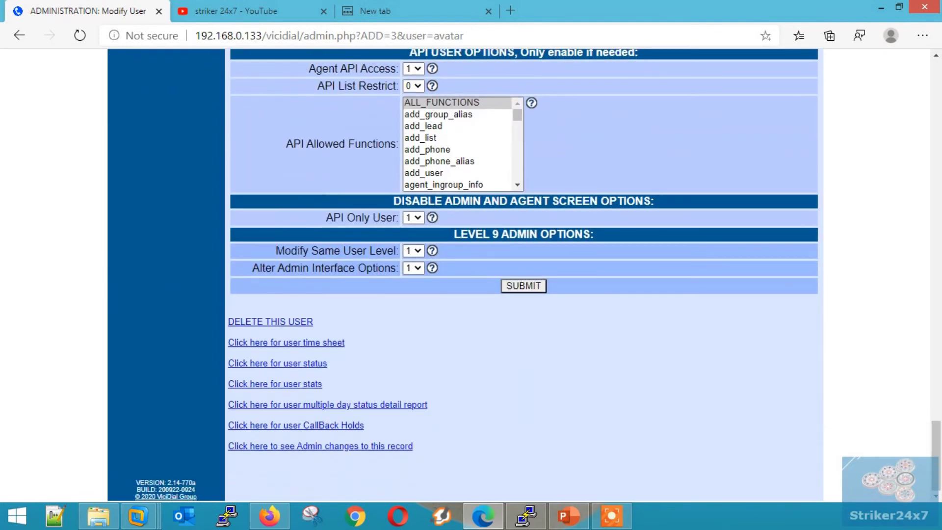
{"action": "left_click", "coordinate": [523, 286]}
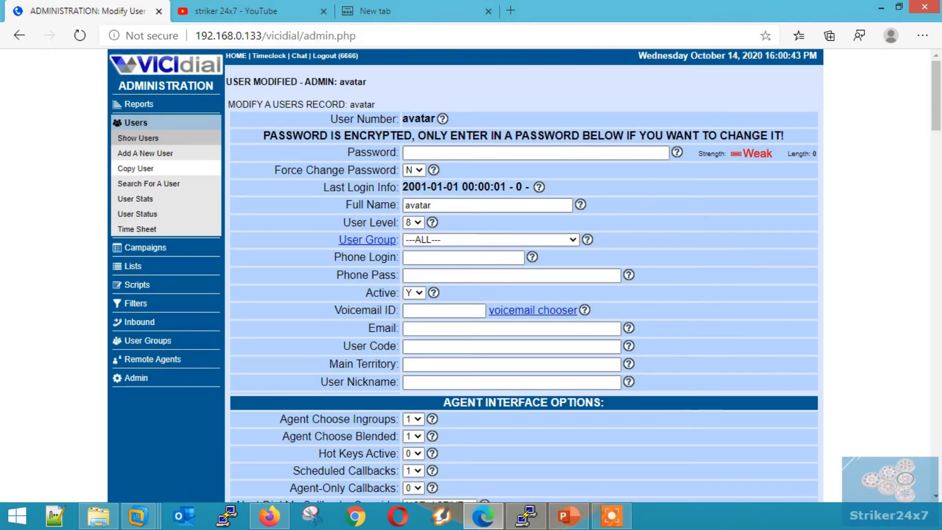
Step: Revisit the admin and avatar records to confirm their passwords are hidden
{"action": "left_click", "coordinate": [140, 138]}
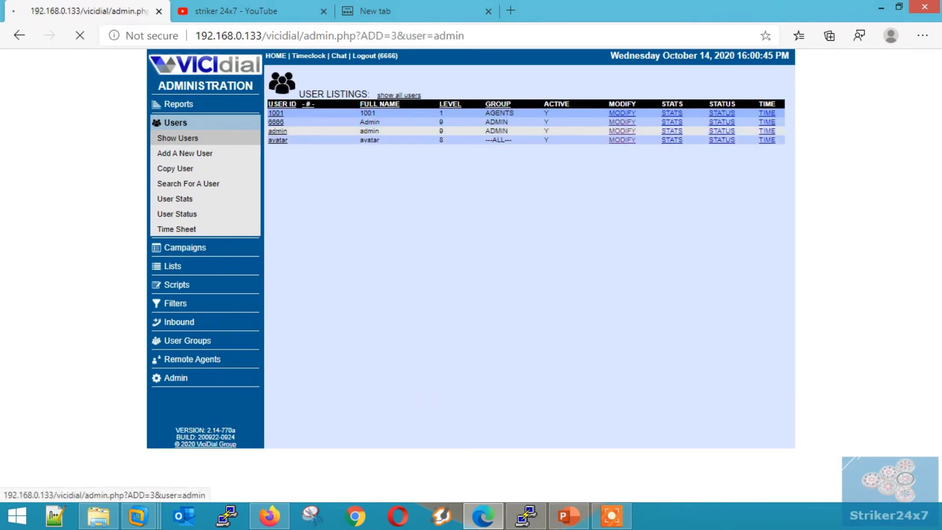
{"action": "left_click", "coordinate": [278, 130]}
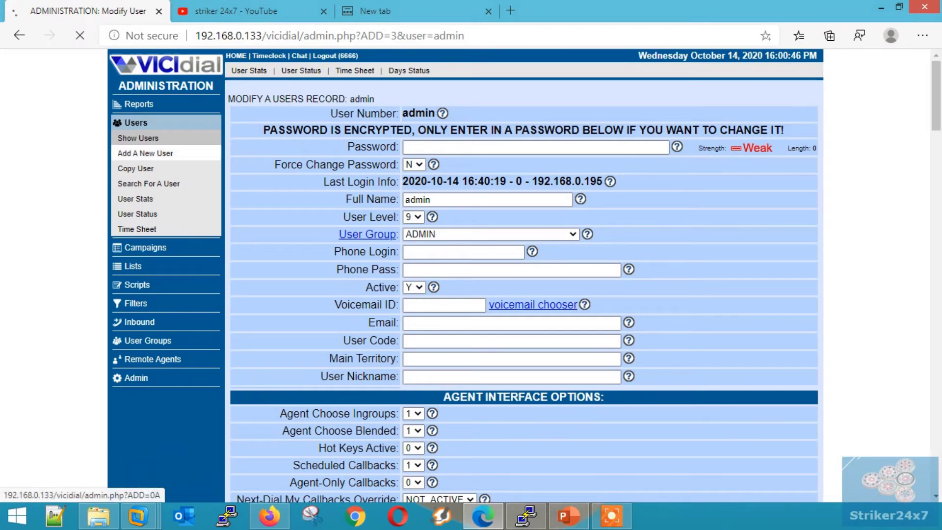
{"action": "left_click", "coordinate": [138, 138]}
{"action": "left_click", "coordinate": [278, 140]}
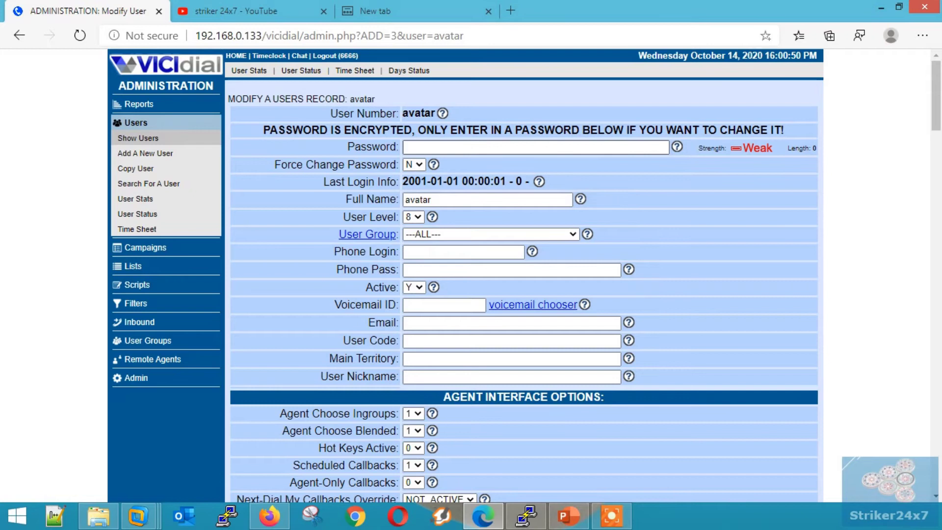
{"action": "type", "text": "d"}
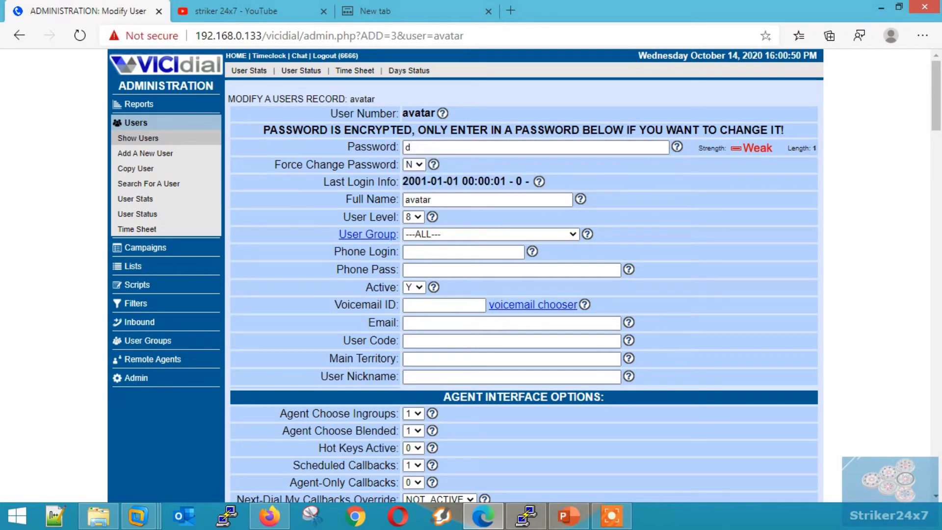
{"action": "left_click", "coordinate": [138, 137]}
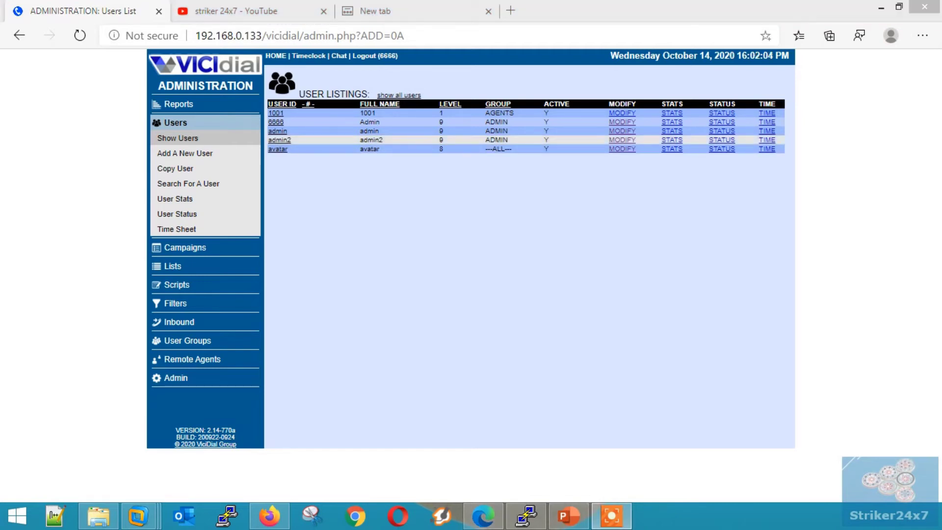
{"action": "left_click", "coordinate": [175, 168]}
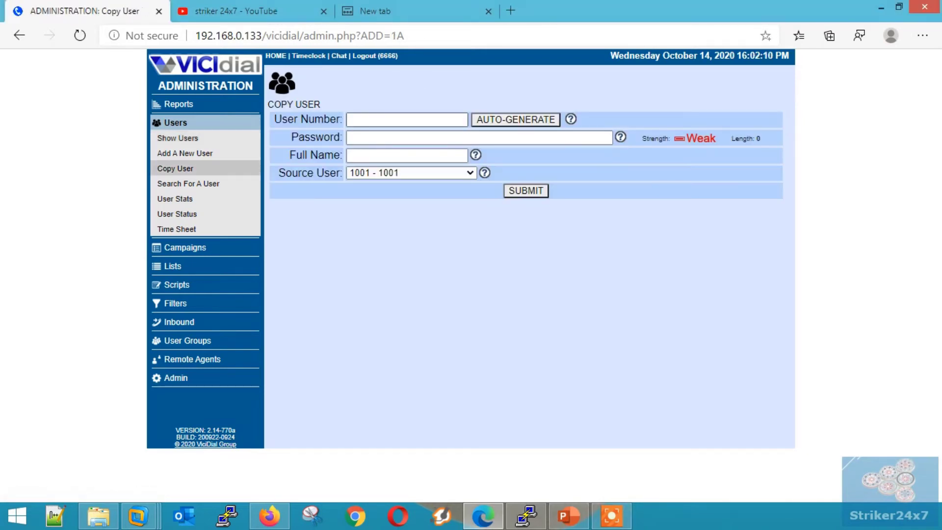
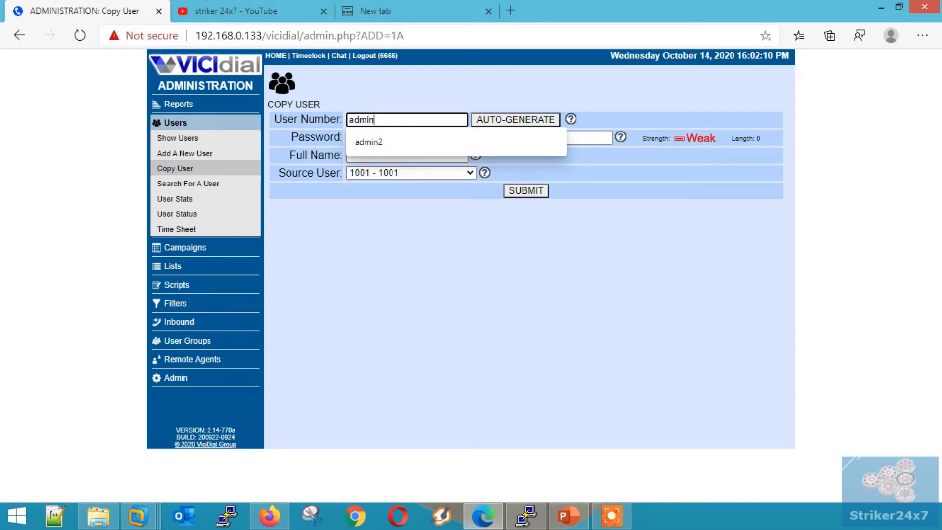
{"action": "key", "text": "Tab"}
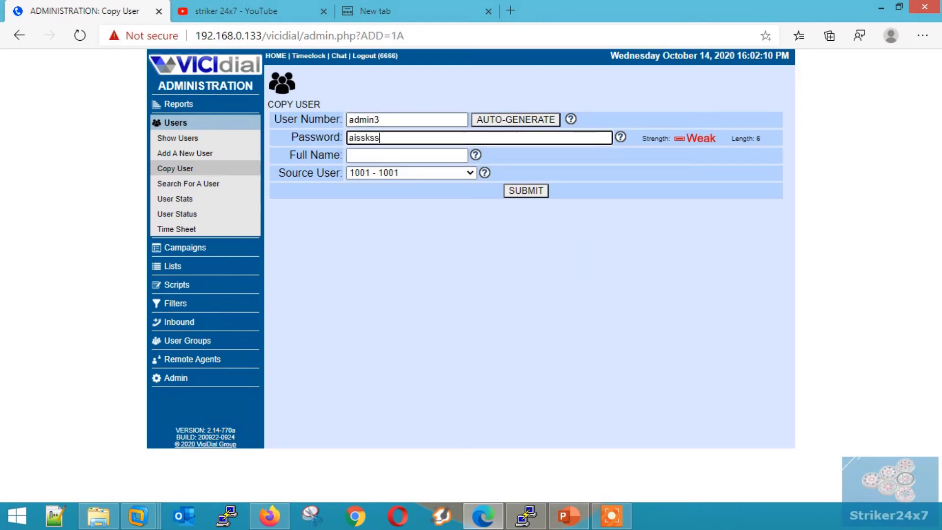
{"action": "key", "text": "Tab"}
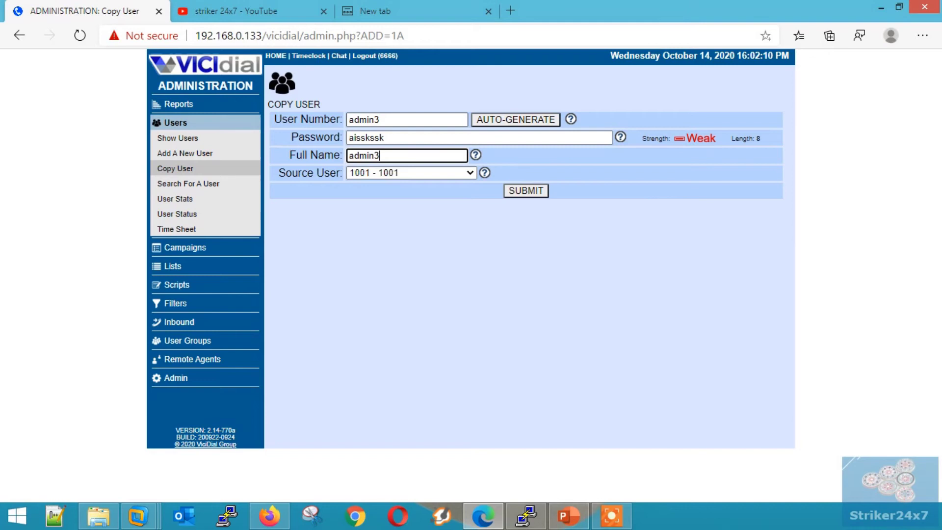
{"action": "key", "text": "Tab"}
{"action": "key", "text": "Down"}
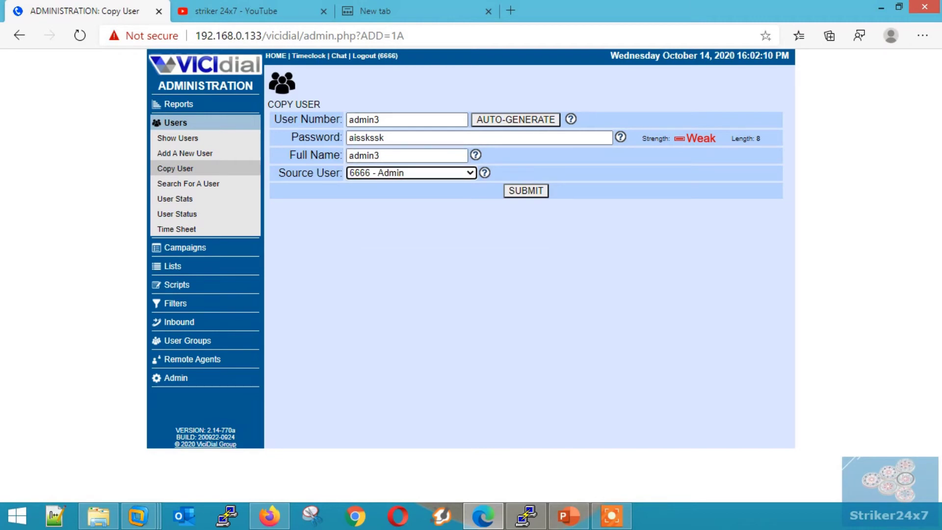
{"action": "key", "text": "Tab"}
{"action": "key", "text": "Return"}
{"action": "key", "text": "Return"}
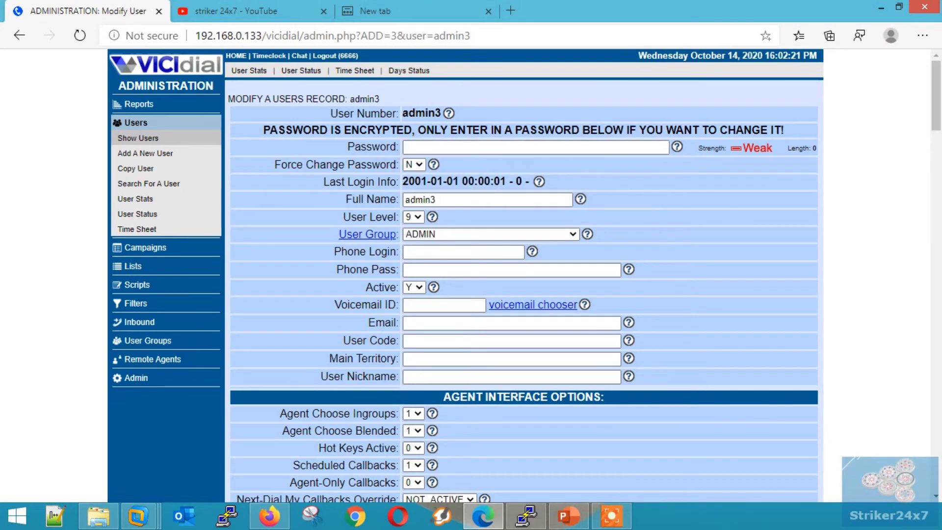
{"action": "left_click", "coordinate": [138, 138]}
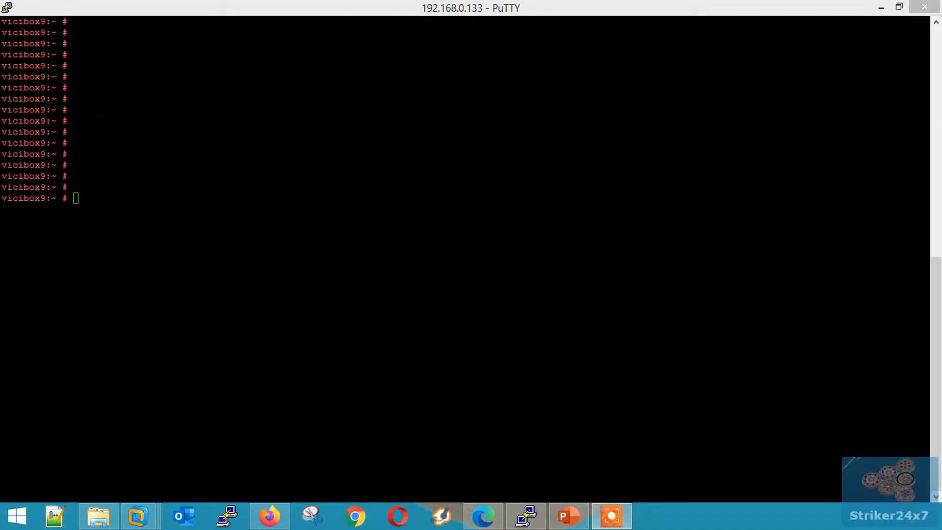
{"action": "type", "text": "/sr"}
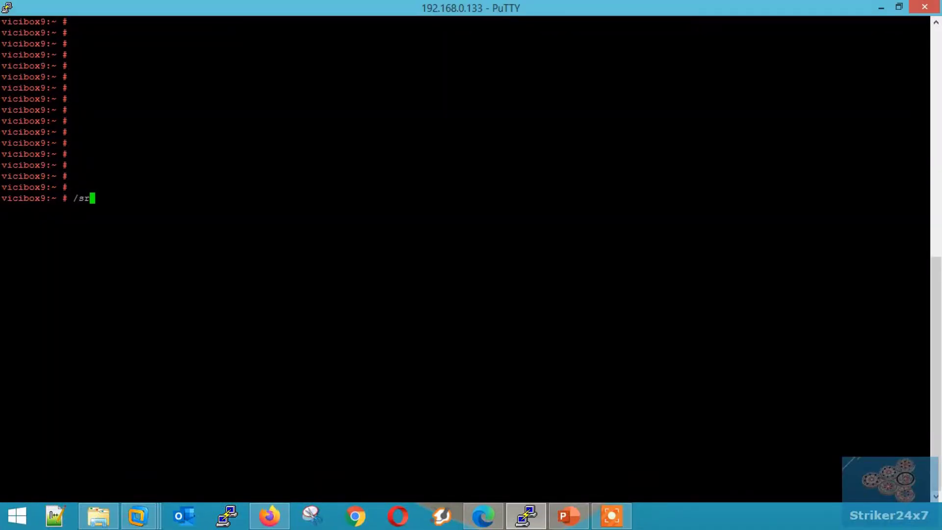
{"action": "type", "text": "v/www/"}
{"action": "type", "text": "h"}
{"action": "key", "text": "Tab"}
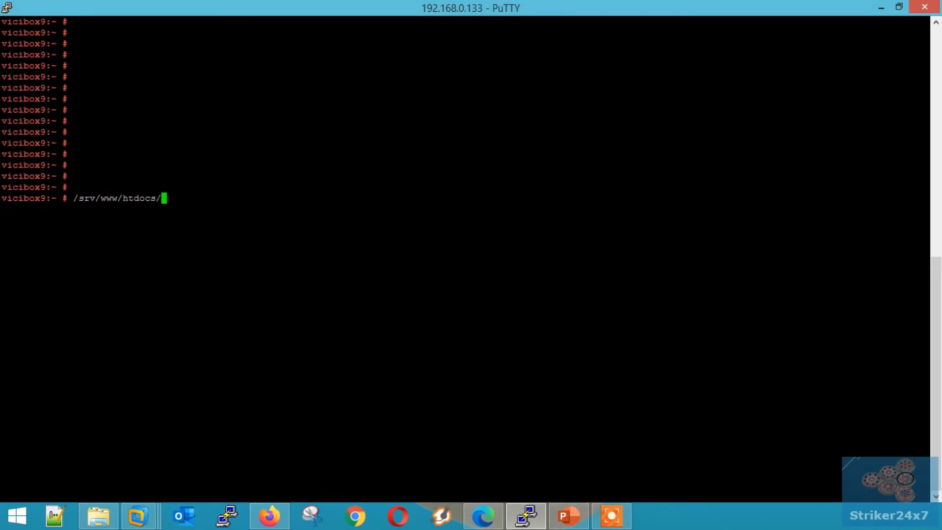
{"action": "type", "text": "ag"}
{"action": "key", "text": "Tab"}
{"action": "type", "text": "bp.p"}
{"action": "key", "text": "Tab"}
{"action": "type", "text": "--pa"}
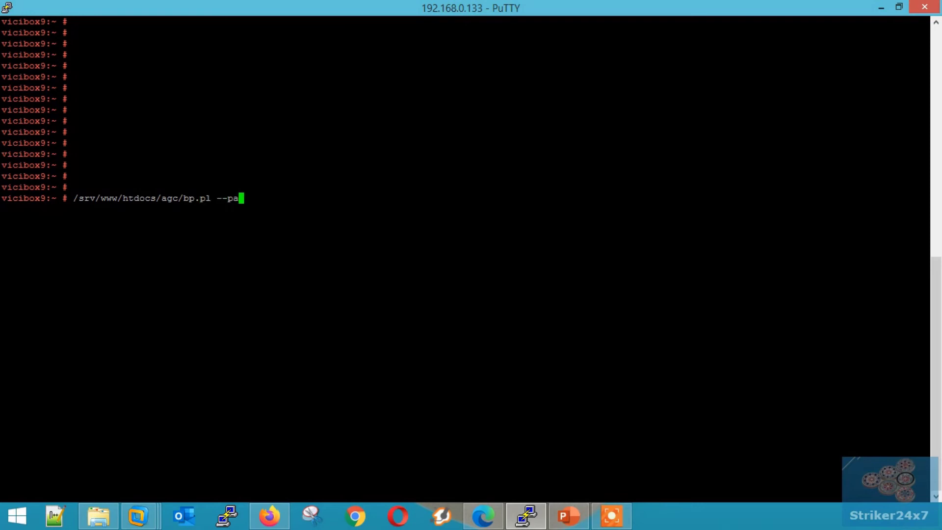
{"action": "type", "text": "ss="}
{"action": "type", "text": "my"}
{"action": "type", "text": "password"}
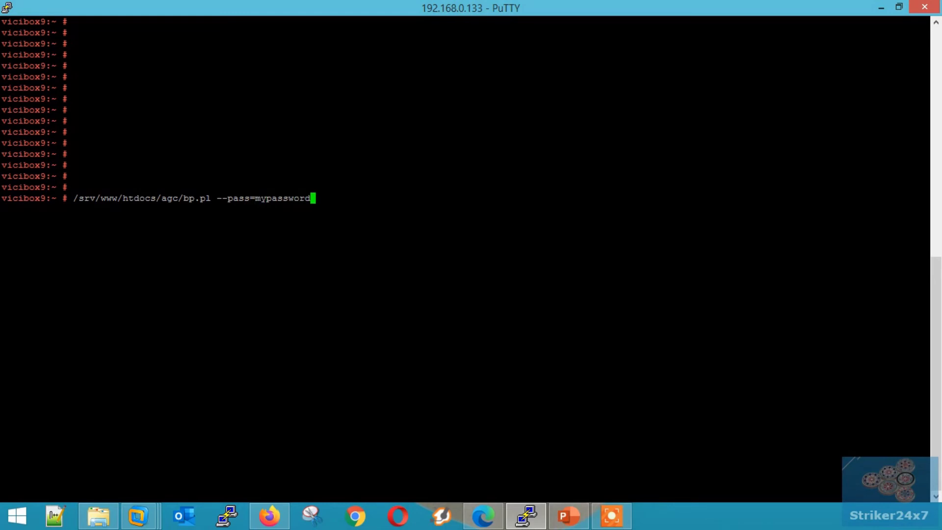
{"action": "key", "text": "Return"}
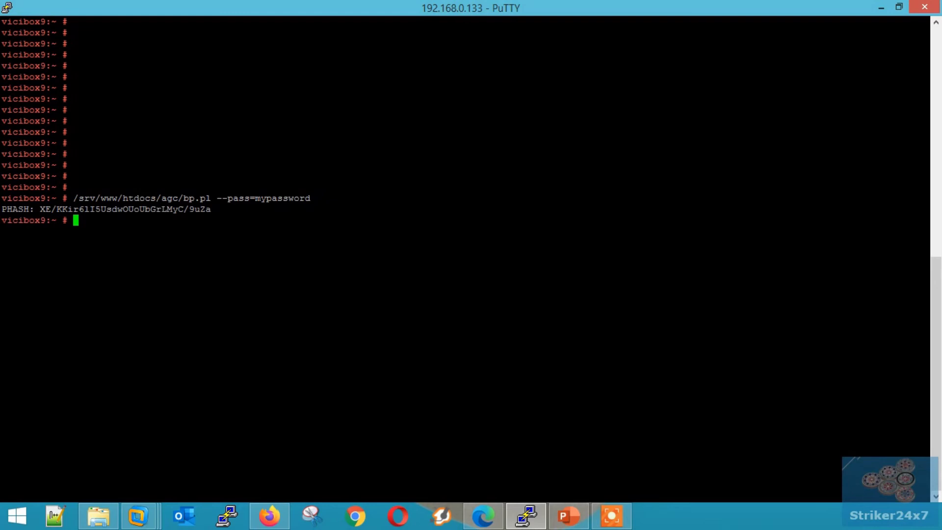
{"action": "left_click_drag", "start_coordinate": [41, 209], "coordinate": [211, 209]}
{"action": "key", "text": "ctrl+c"}
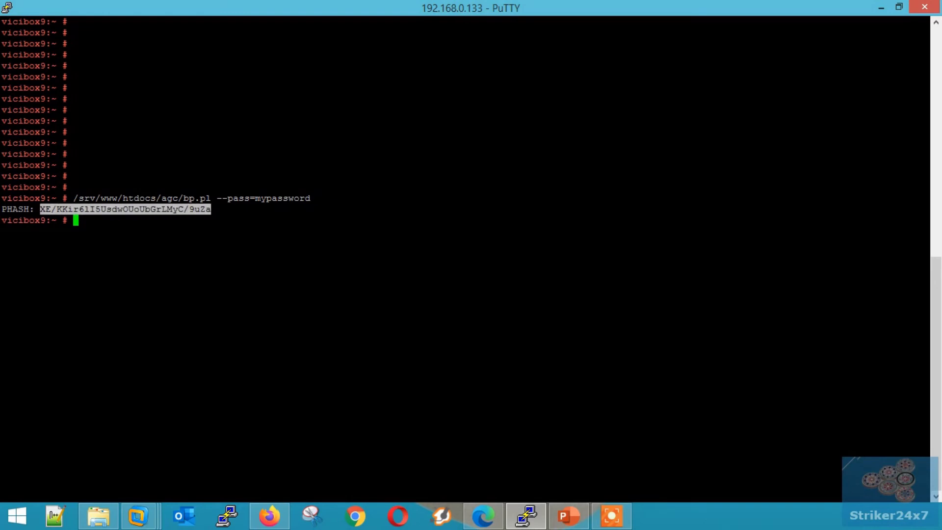
Step: Start the MariaDB client and switch to the asterisk database
{"action": "type", "text": "mysql"}
{"action": "key", "text": "Return"}
{"action": "type", "text": "use "}
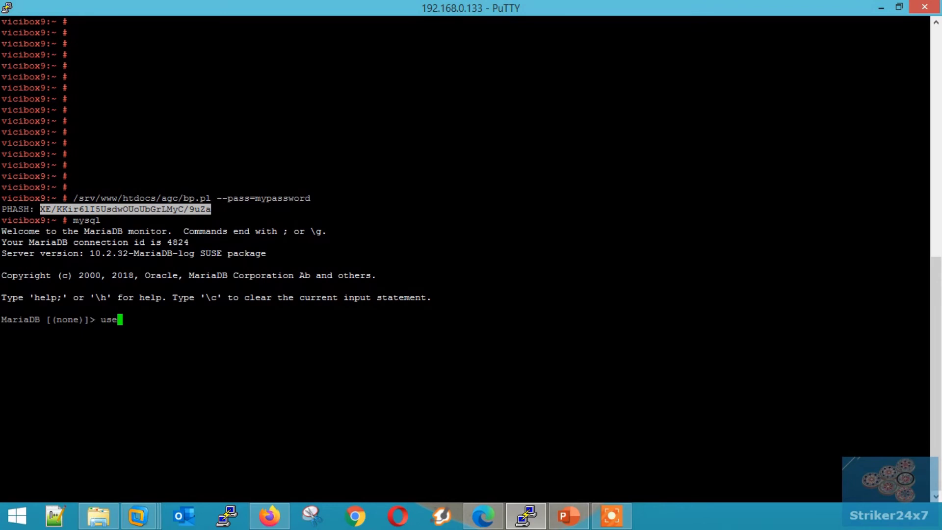
{"action": "type", "text": "asterisk"}
{"action": "key", "text": "Return"}
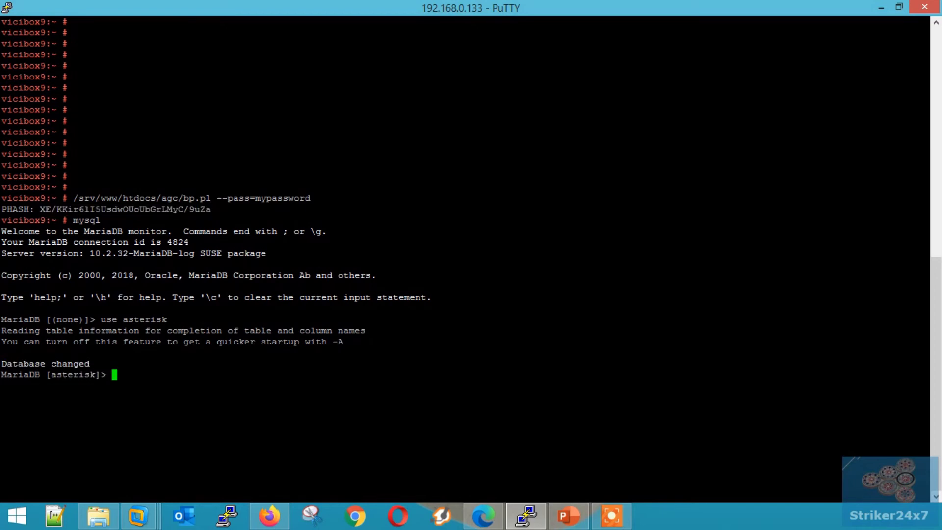
Step: Update vicidial_users setting admin's pass_hash to the pasted hash
{"action": "type", "text": "UPD"}
{"action": "type", "text": "ATE"}
{"action": "type", "text": " vicidi"}
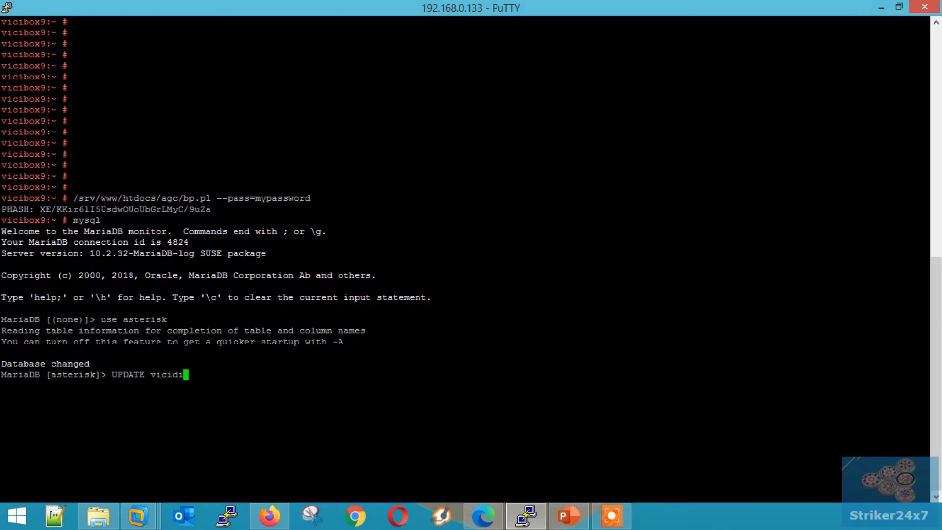
{"action": "type", "text": "al_u"}
{"action": "type", "text": "sers set "}
{"action": "type", "text": "pass_ha"}
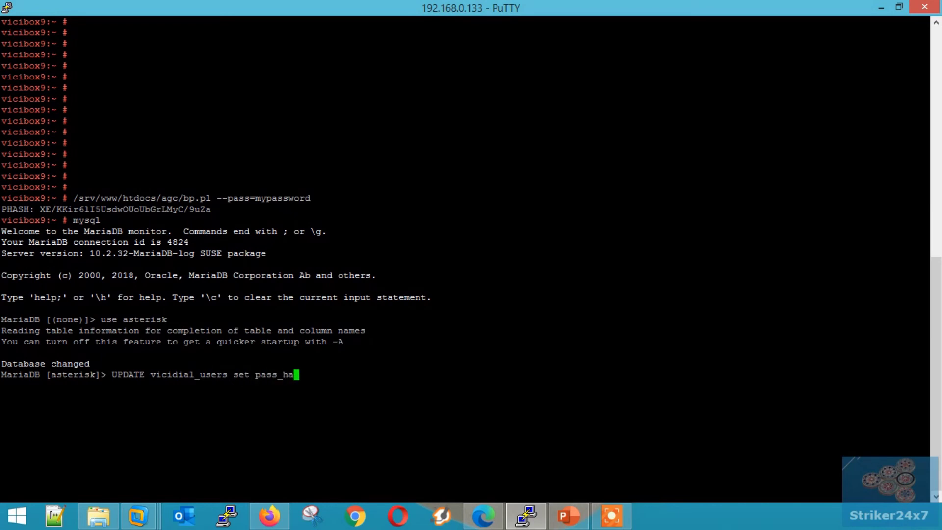
{"action": "type", "text": "sh"}
{"action": "type", "text": "='"}
{"action": "key", "text": "shift+Insert"}
{"action": "type", "text": "'"}
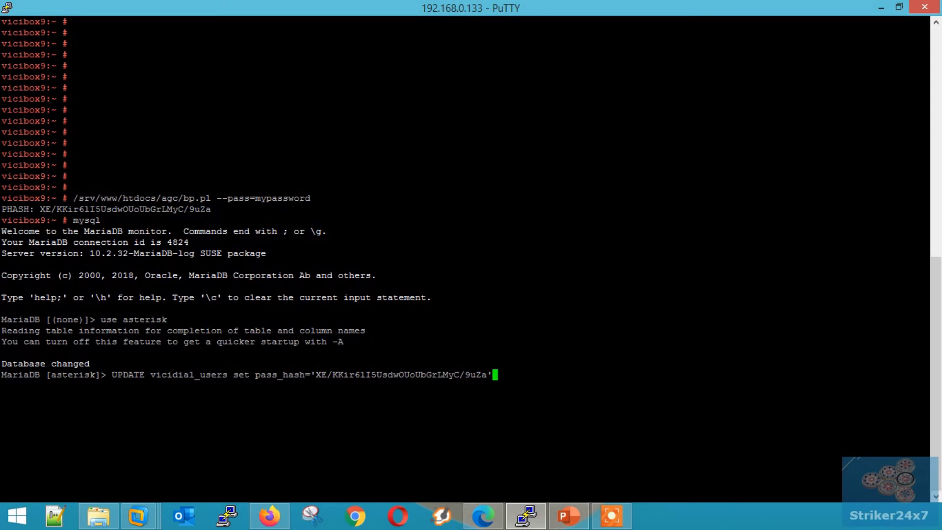
{"action": "type", "text": " where "}
{"action": "type", "text": "user="}
{"action": "type", "text": "'admi"}
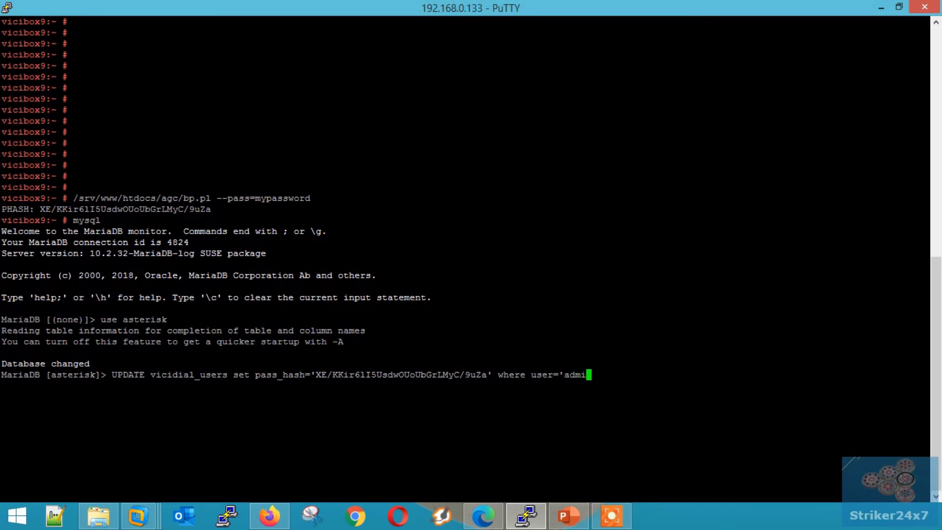
{"action": "type", "text": "n'"}
{"action": "type", "text": ";"}
{"action": "key", "text": "Return"}
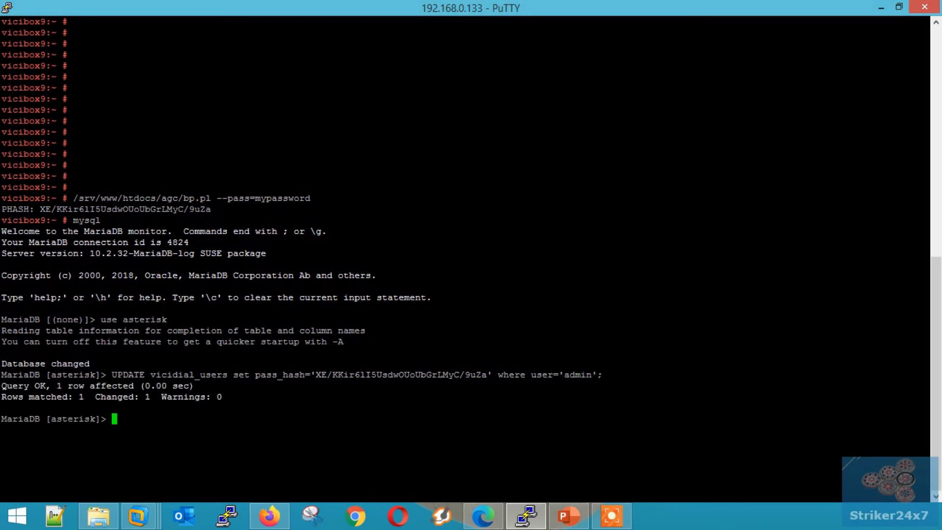
{"action": "key", "text": "Return"}
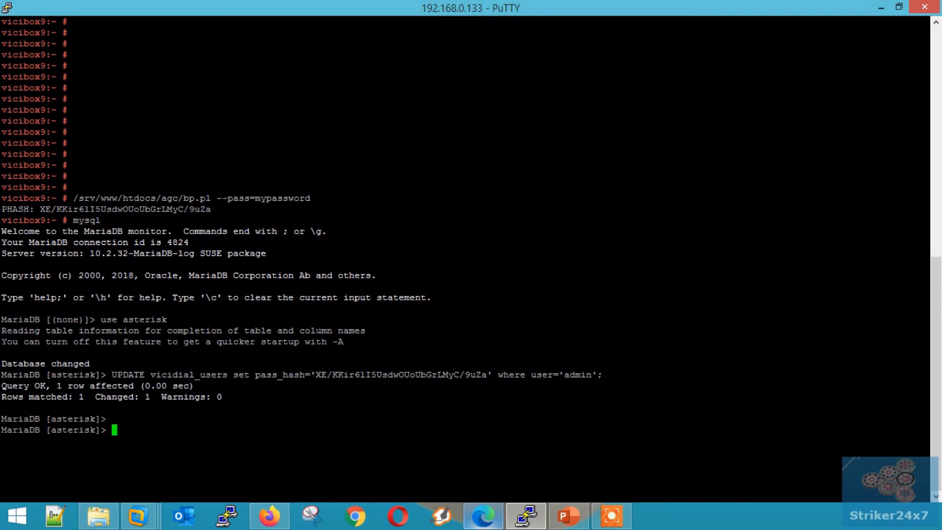
{"action": "left_click", "coordinate": [483, 515]}
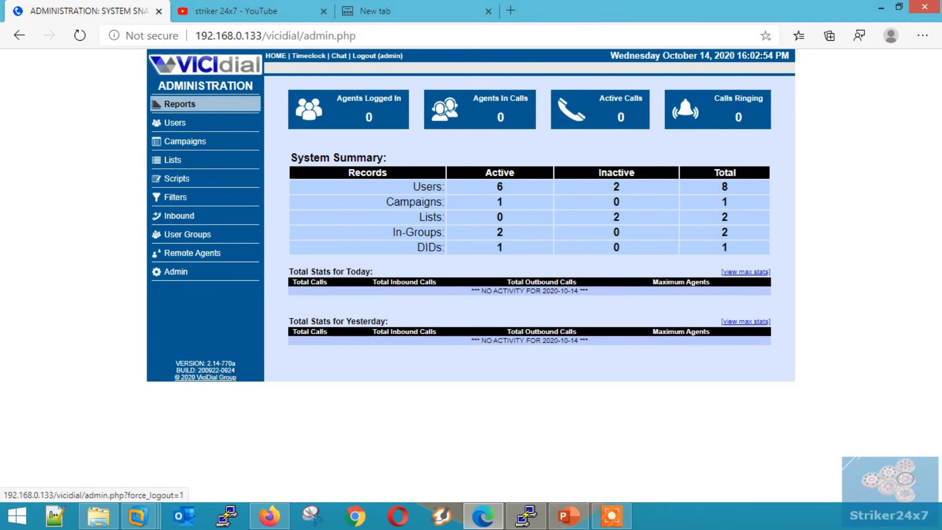
{"action": "left_click", "coordinate": [364, 56]}
{"action": "left_click", "coordinate": [590, 176]}
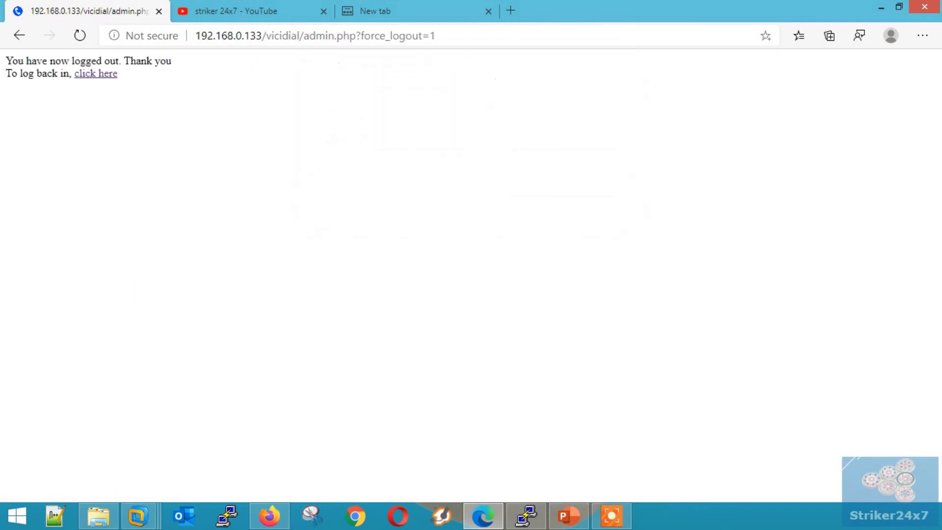
{"action": "left_click", "coordinate": [97, 72]}
{"action": "type", "text": "adm"}
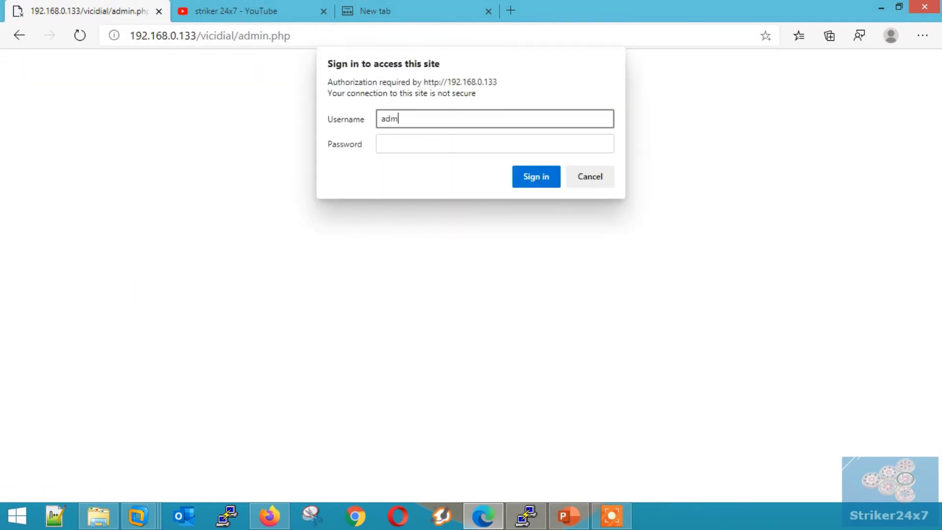
{"action": "type", "text": "in"}
{"action": "key", "text": "Tab"}
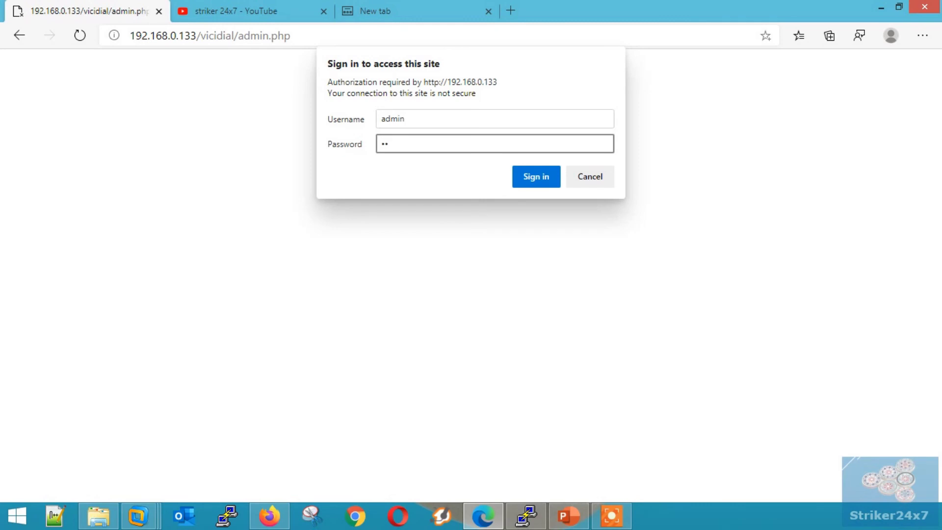
{"action": "key", "text": "Return"}
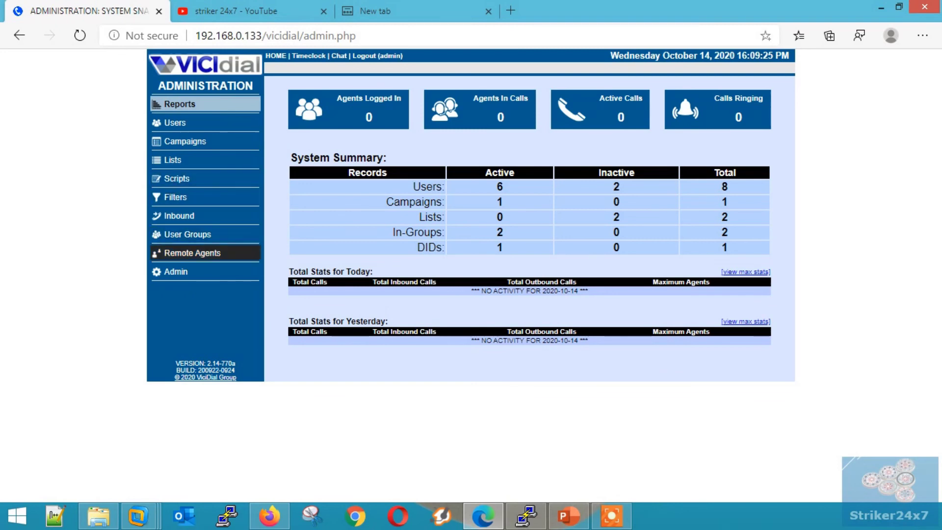
Step: Open the 6666 record, then admin2, confirming admin2's password field is empty
{"action": "left_click", "coordinate": [175, 123]}
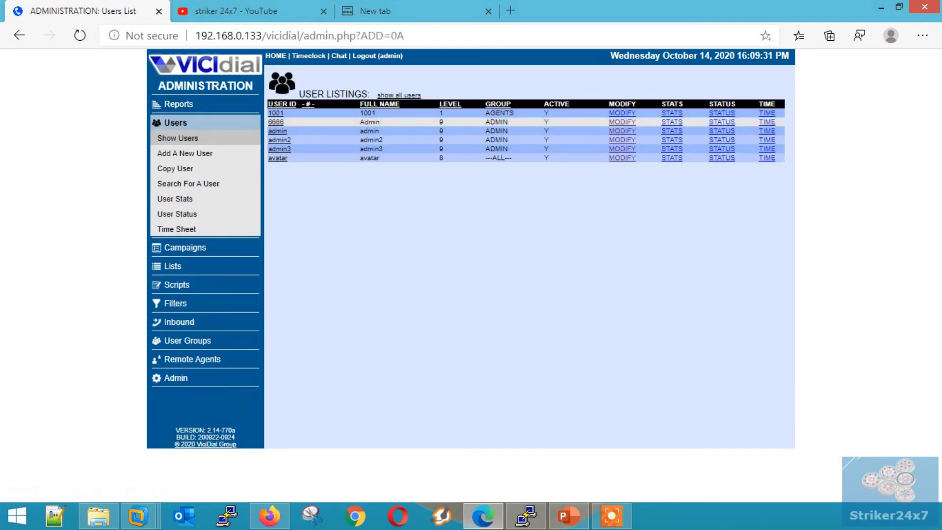
{"action": "left_click", "coordinate": [277, 141]}
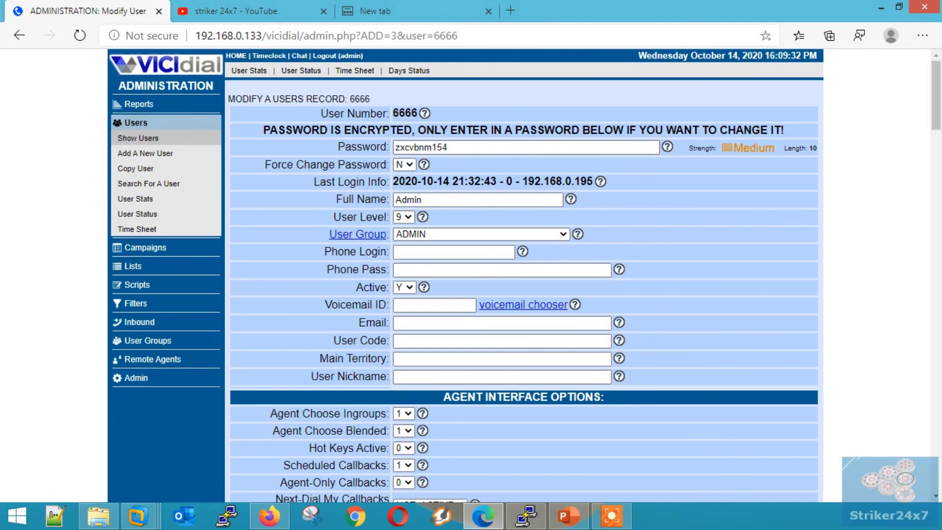
{"action": "key", "text": "alt+Left"}
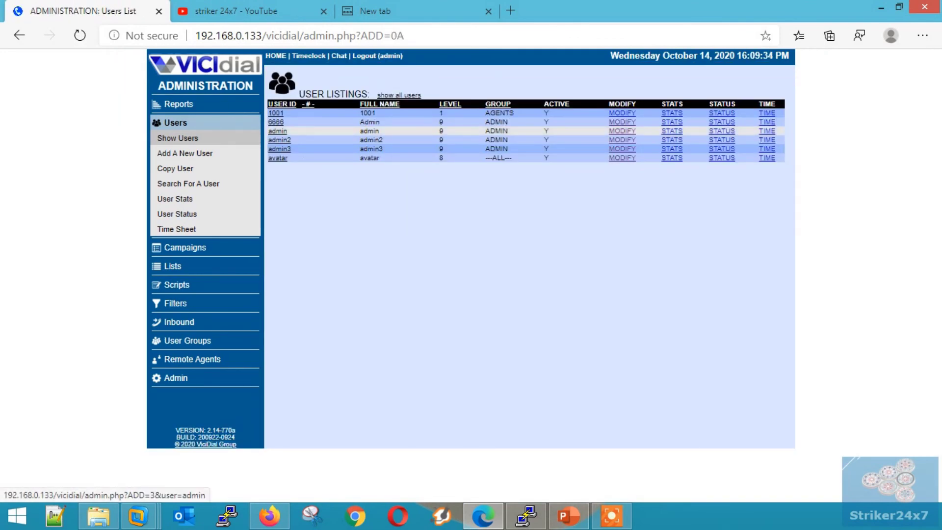
{"action": "left_click", "coordinate": [279, 140]}
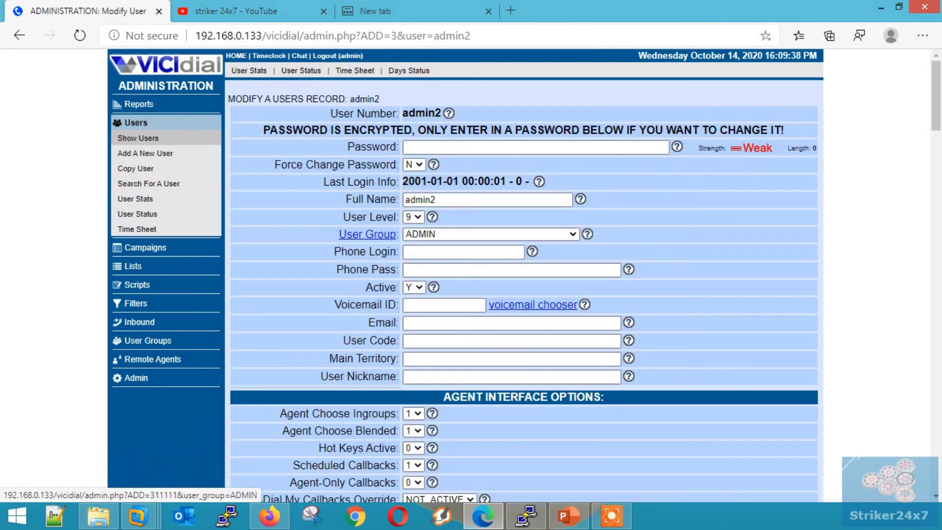
{"action": "left_click", "coordinate": [535, 147]}
{"action": "key", "text": "Escape"}
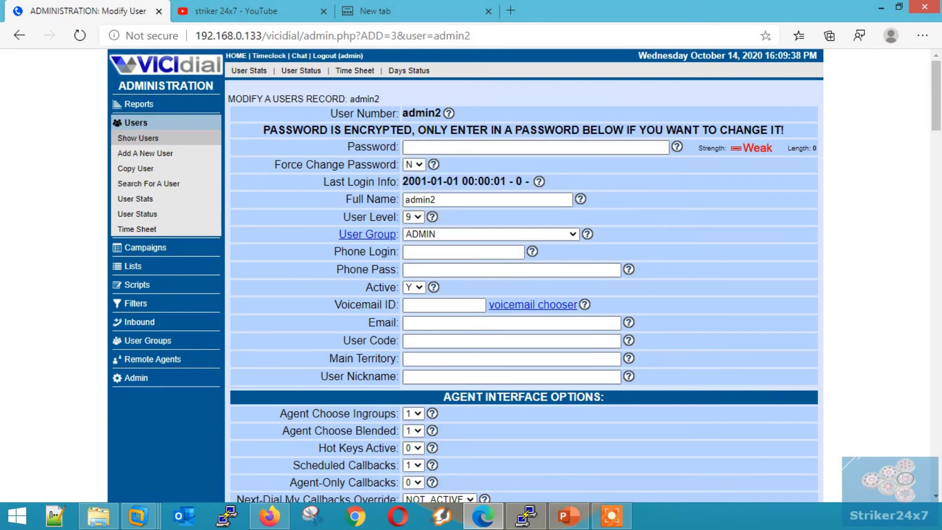